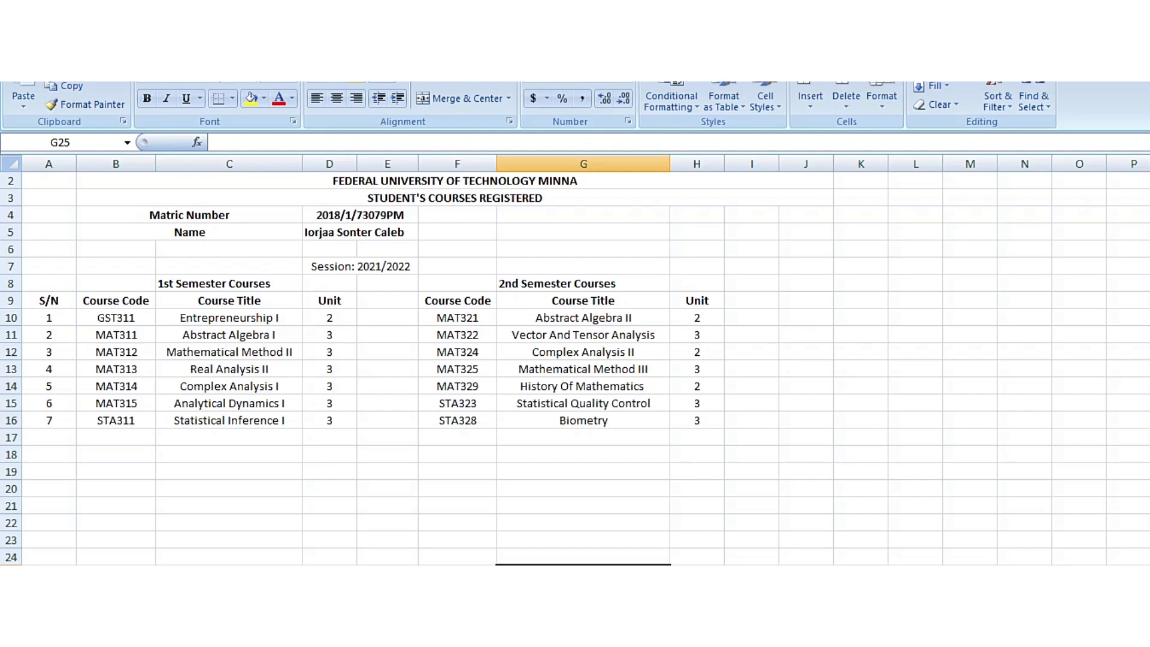
- Fill the 1st Semester Courses heading and its Course Code, Course Title and Unit headers (B8:D9) with yellow
drag(49, 284, 229, 300)
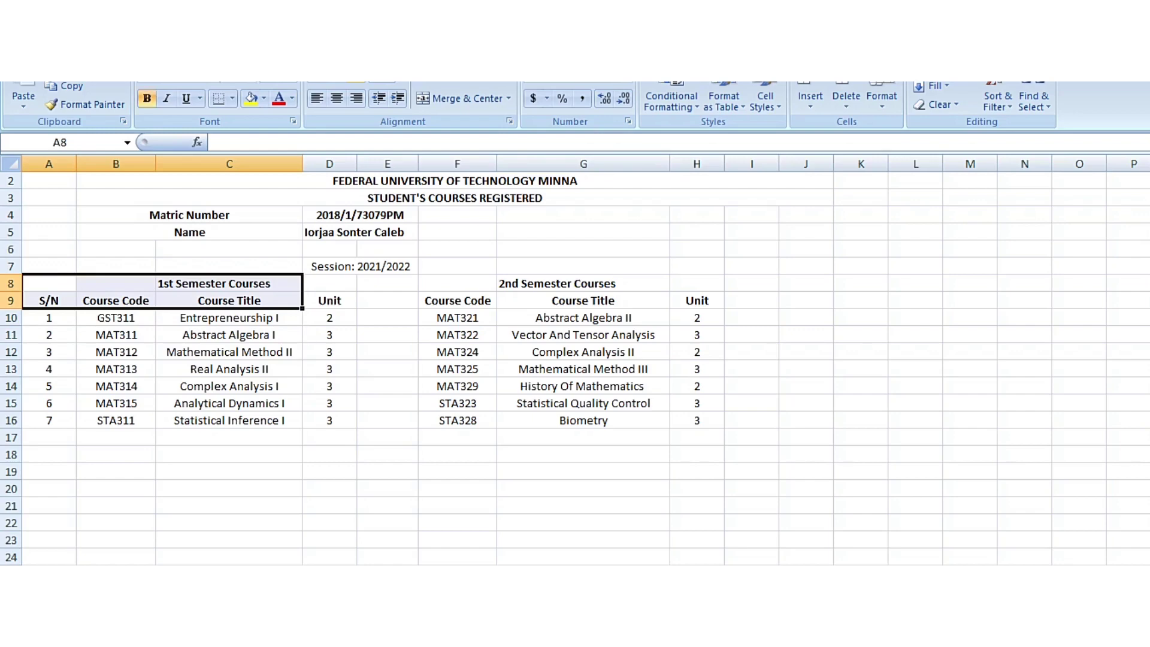
click(115, 284)
drag(116, 283, 329, 300)
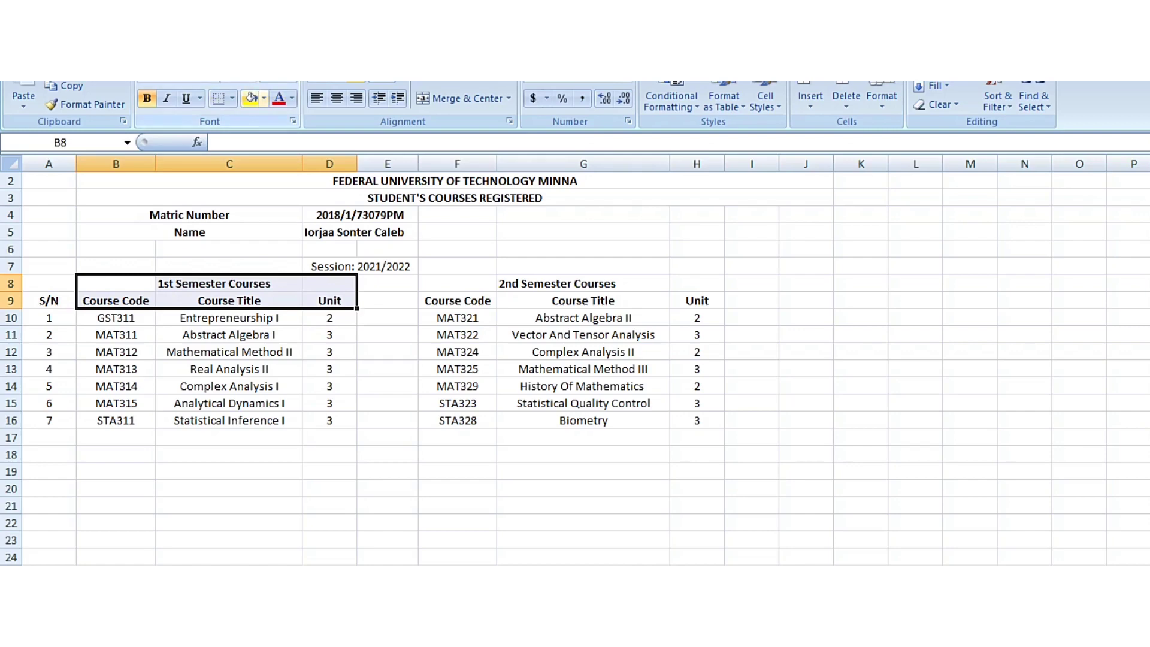
click(251, 98)
click(357, 233)
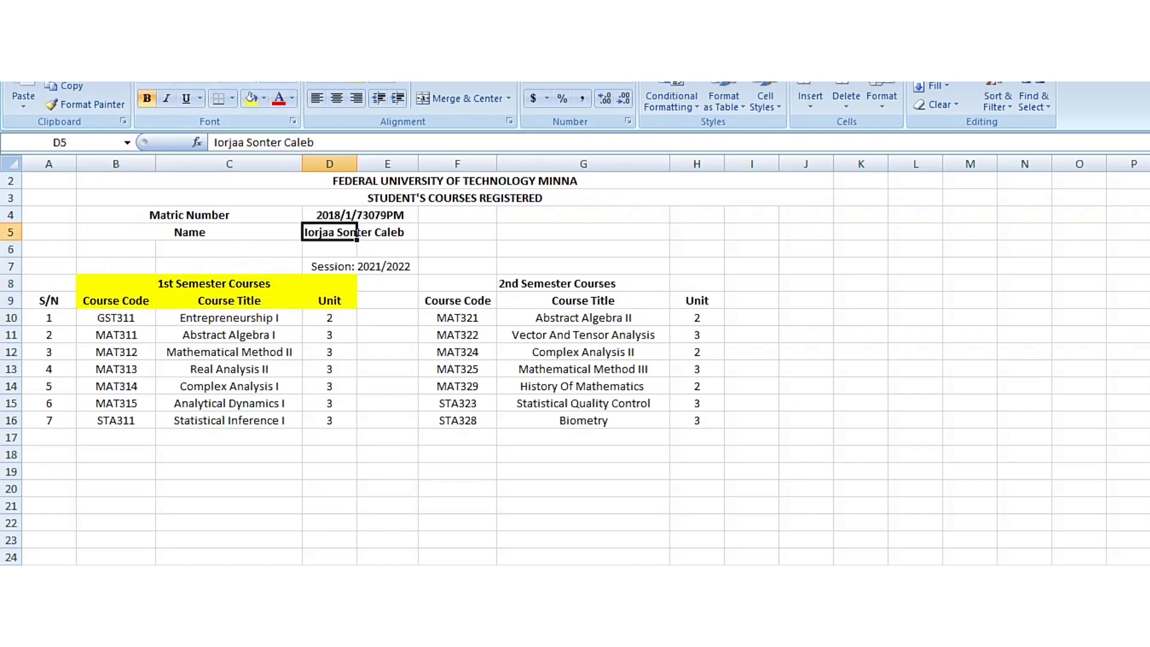
- Fill the 2nd Semester Courses heading and its Course Code and Course Title headers (F8:G9) with light gold
drag(431, 283, 659, 302)
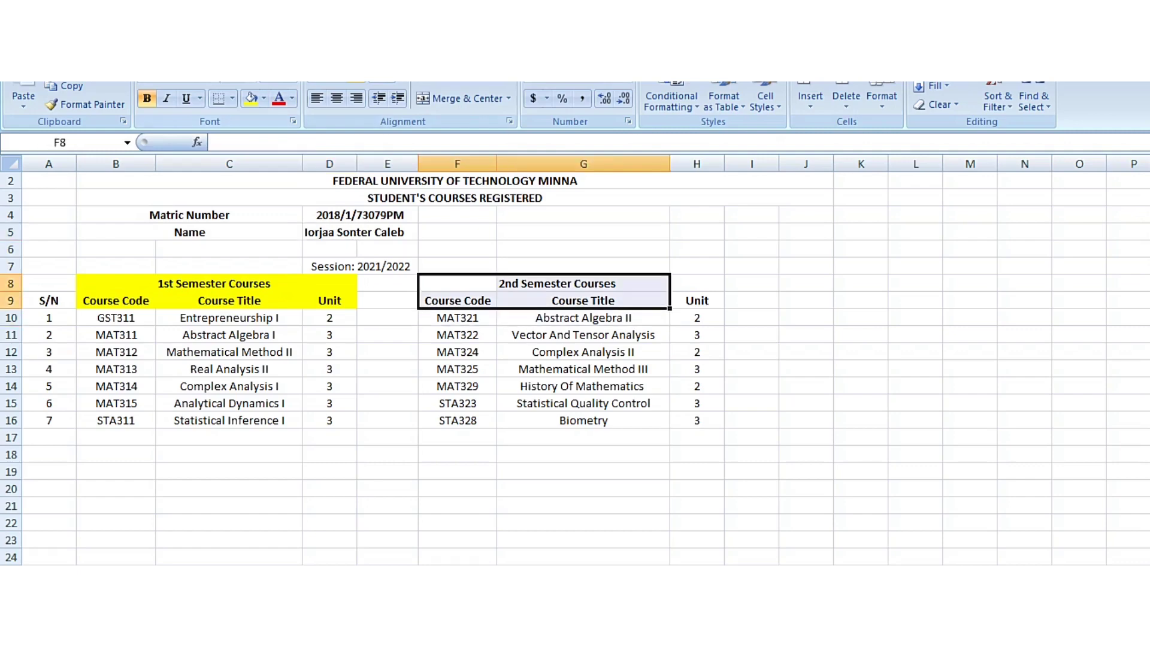
click(264, 98)
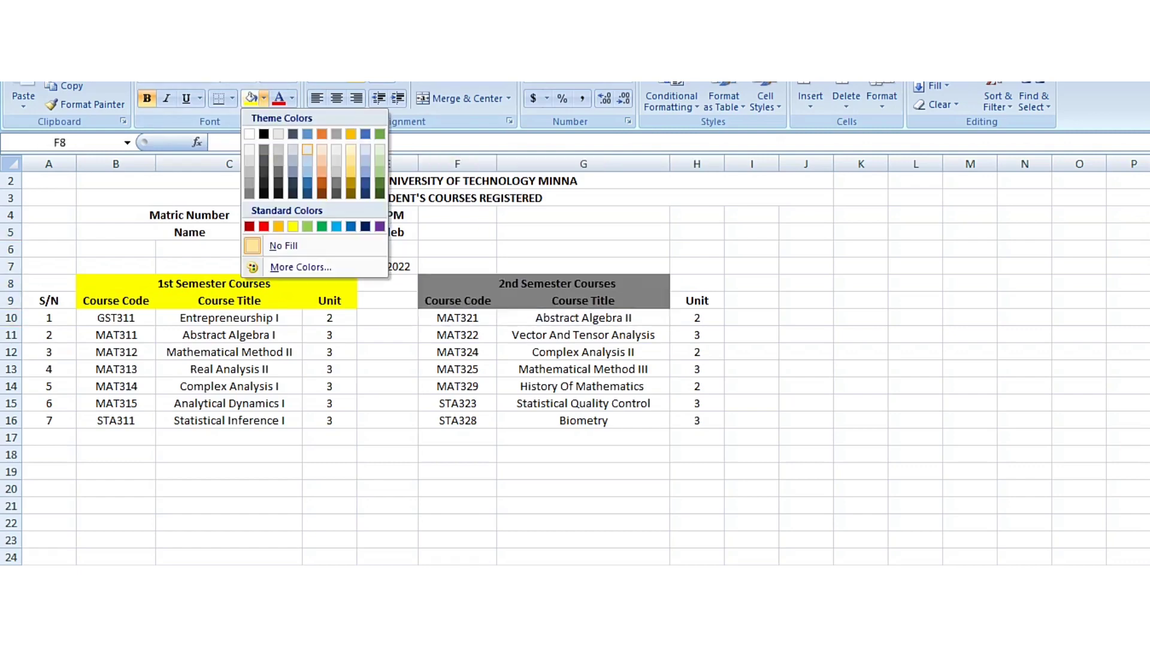
click(351, 161)
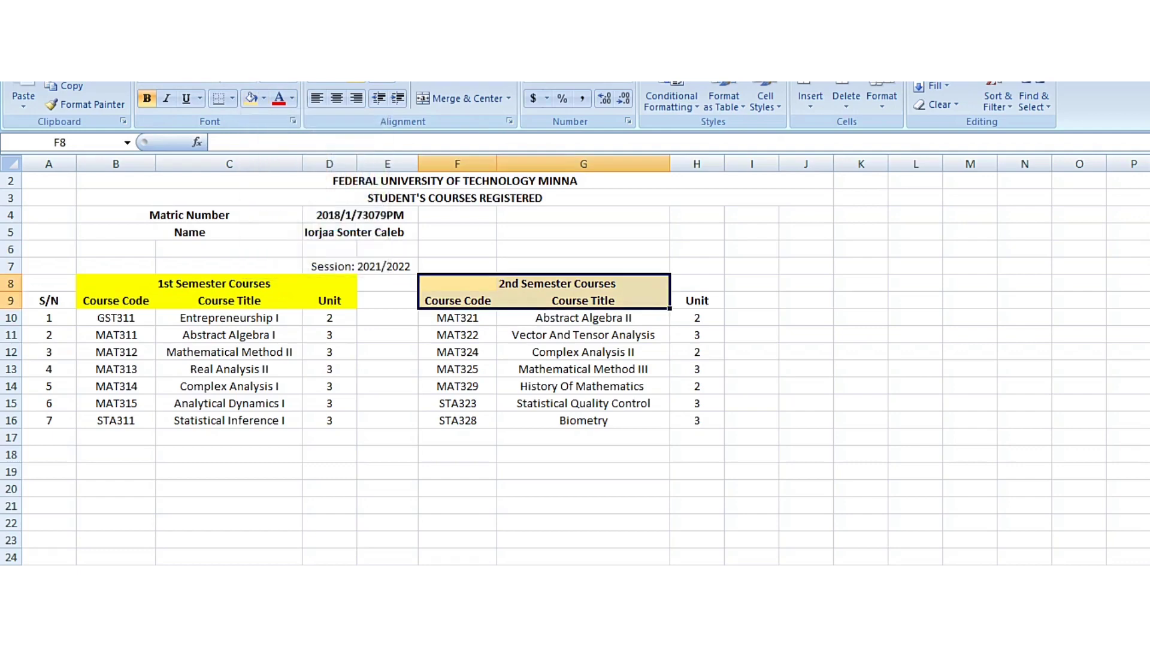
click(583, 232)
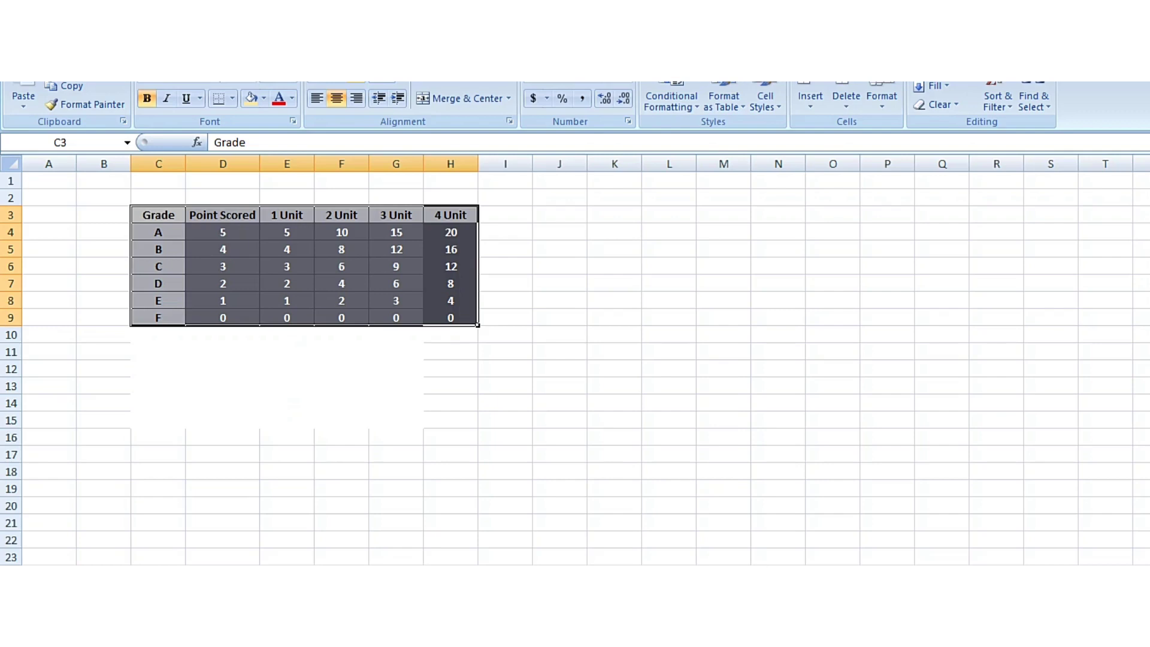
- Examine the grade table's 1 Unit and 2 Unit columns against the points scored for each grade down to F
click(286, 164)
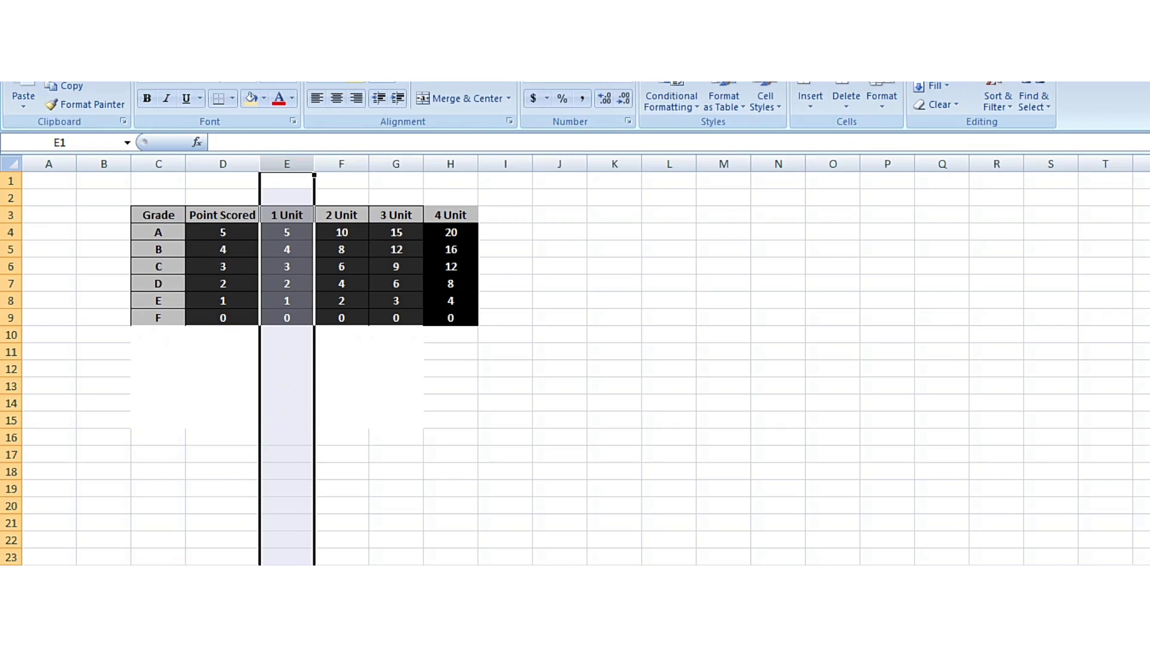
click(286, 368)
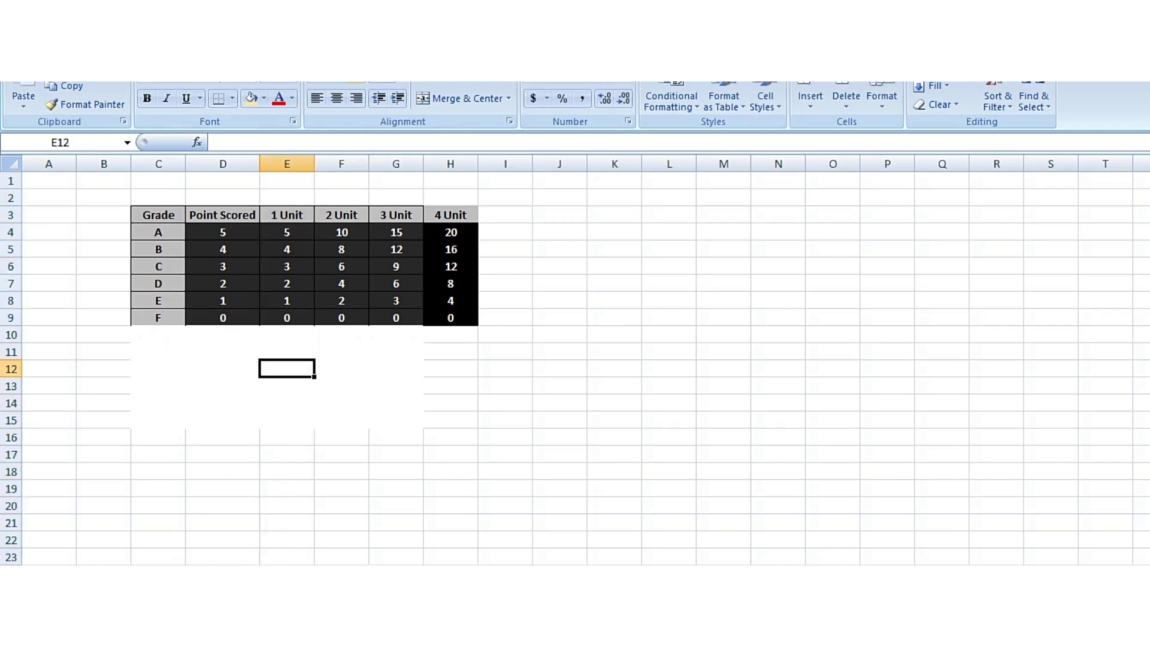
click(286, 317)
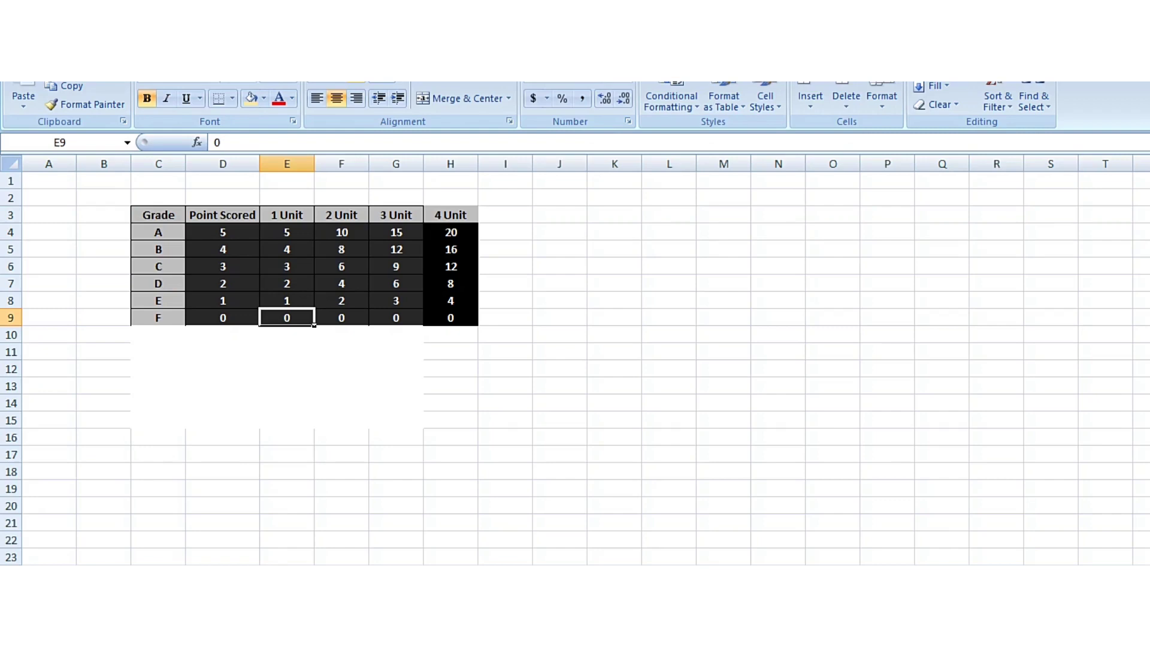
click(222, 266)
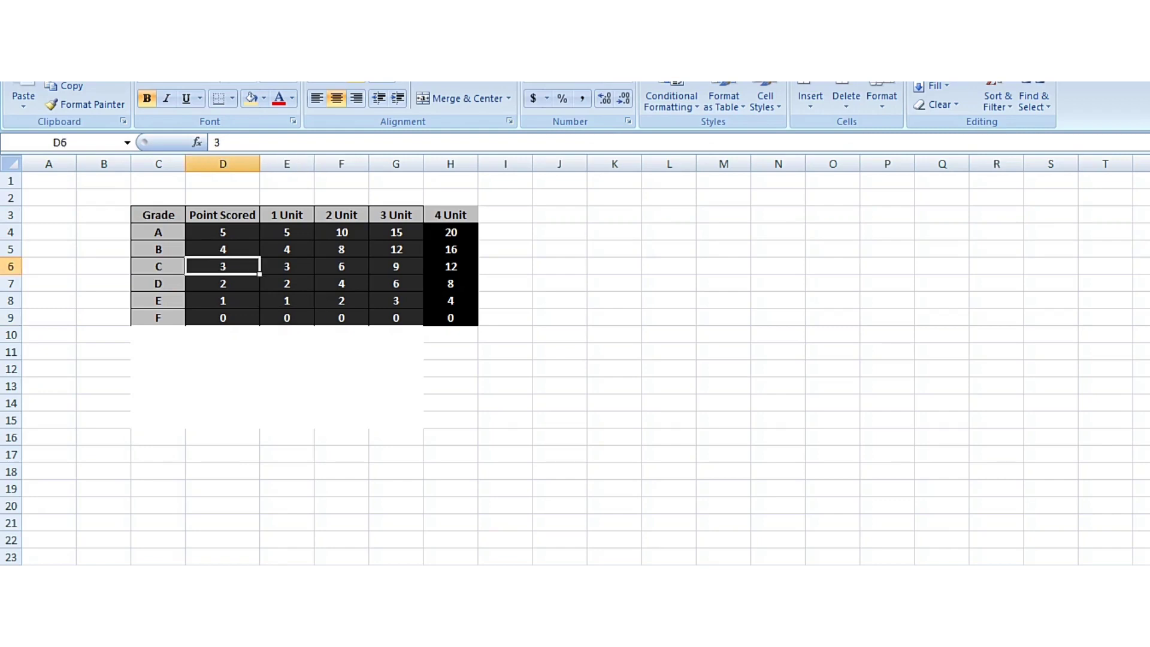
click(341, 214)
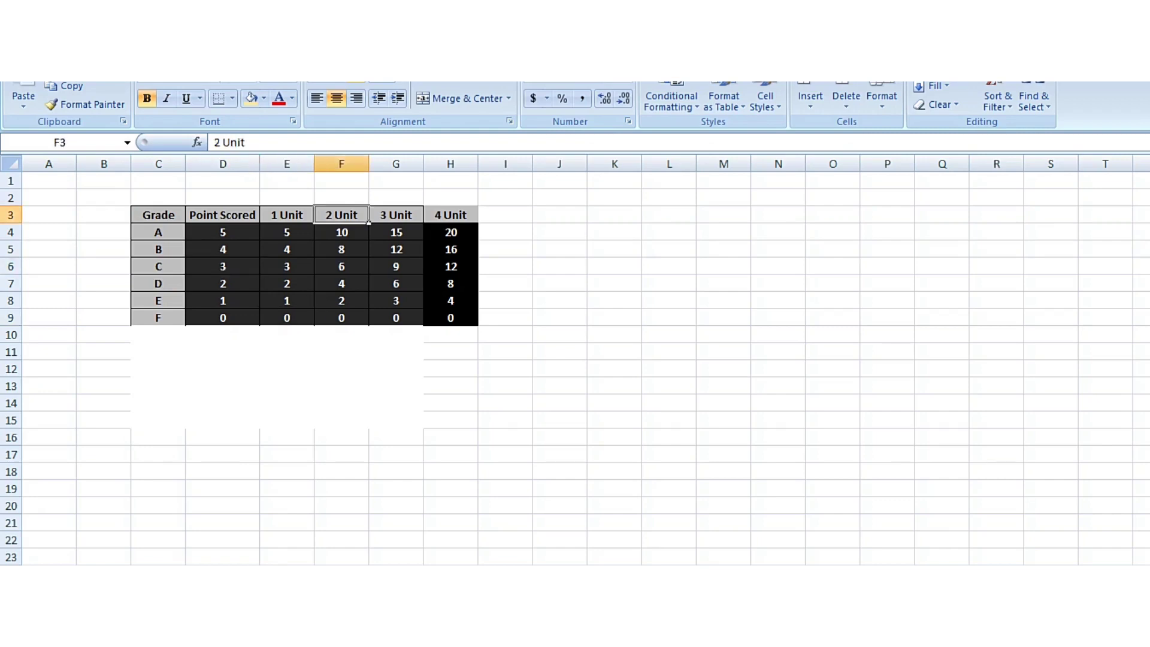
click(341, 266)
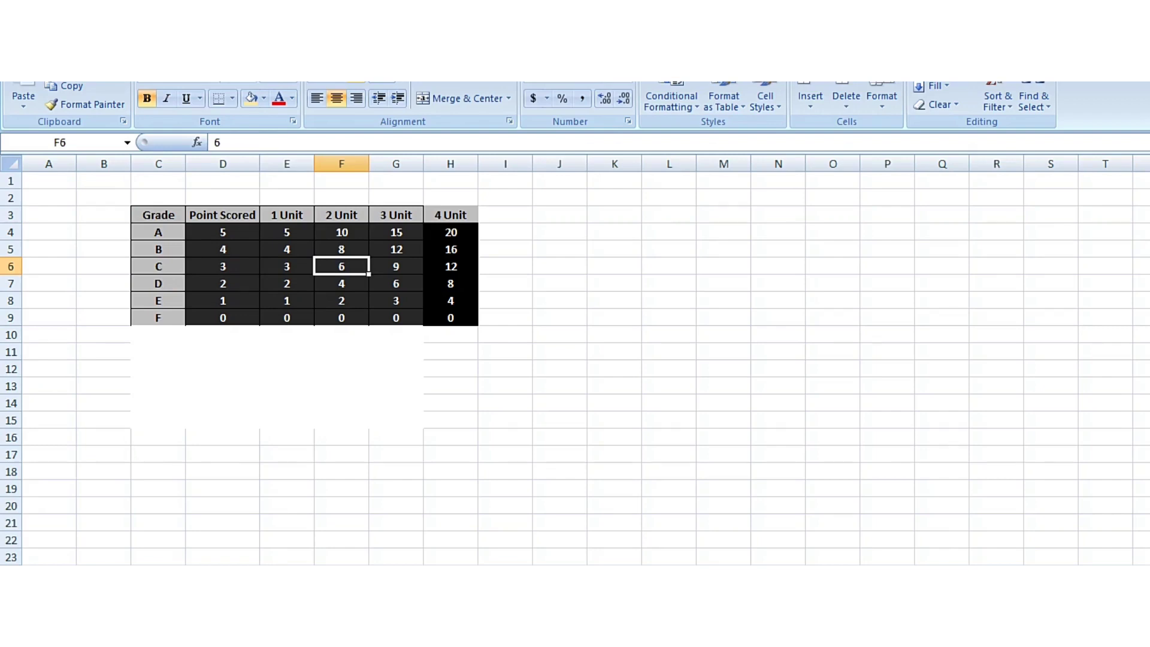
click(222, 283)
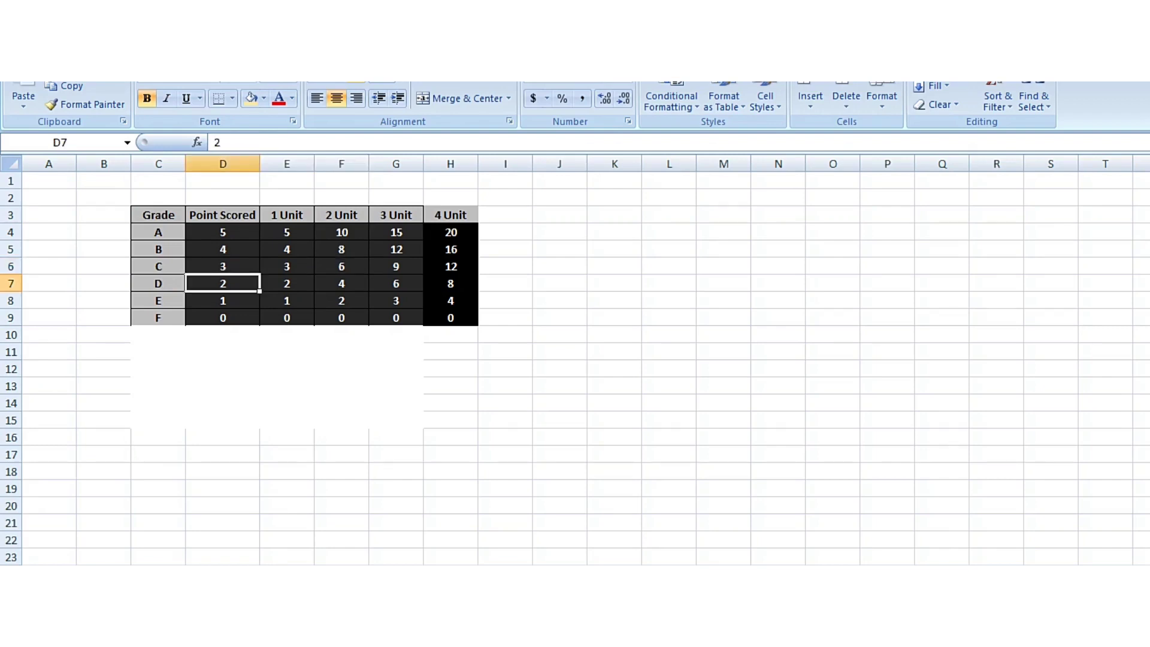
click(341, 214)
click(341, 283)
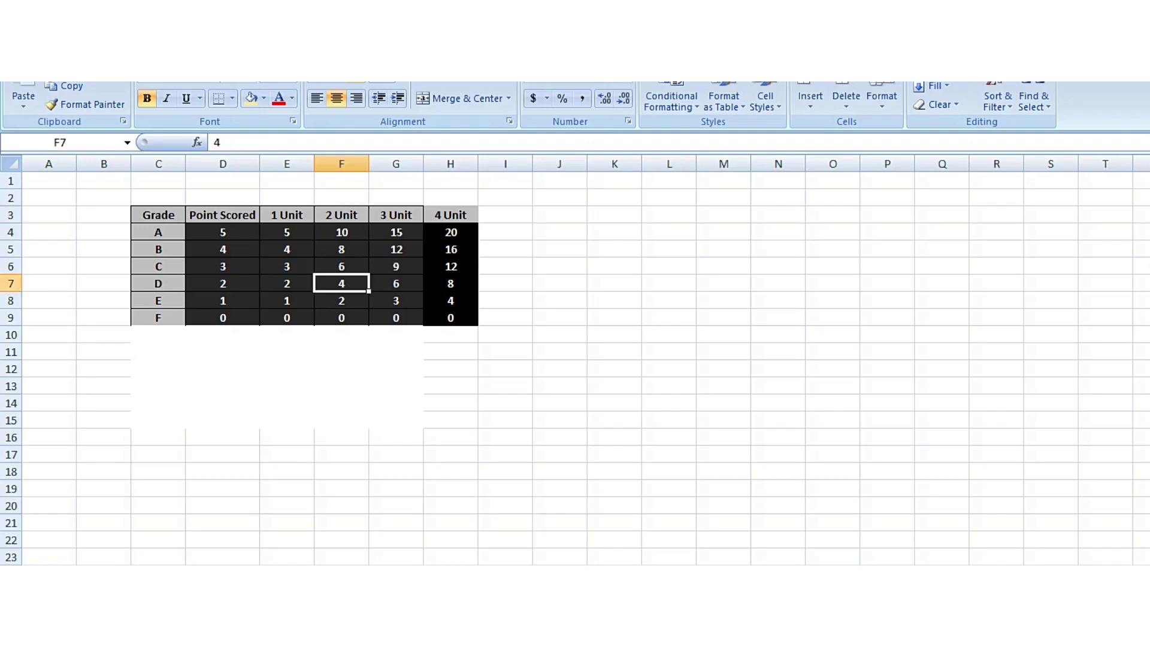
click(222, 300)
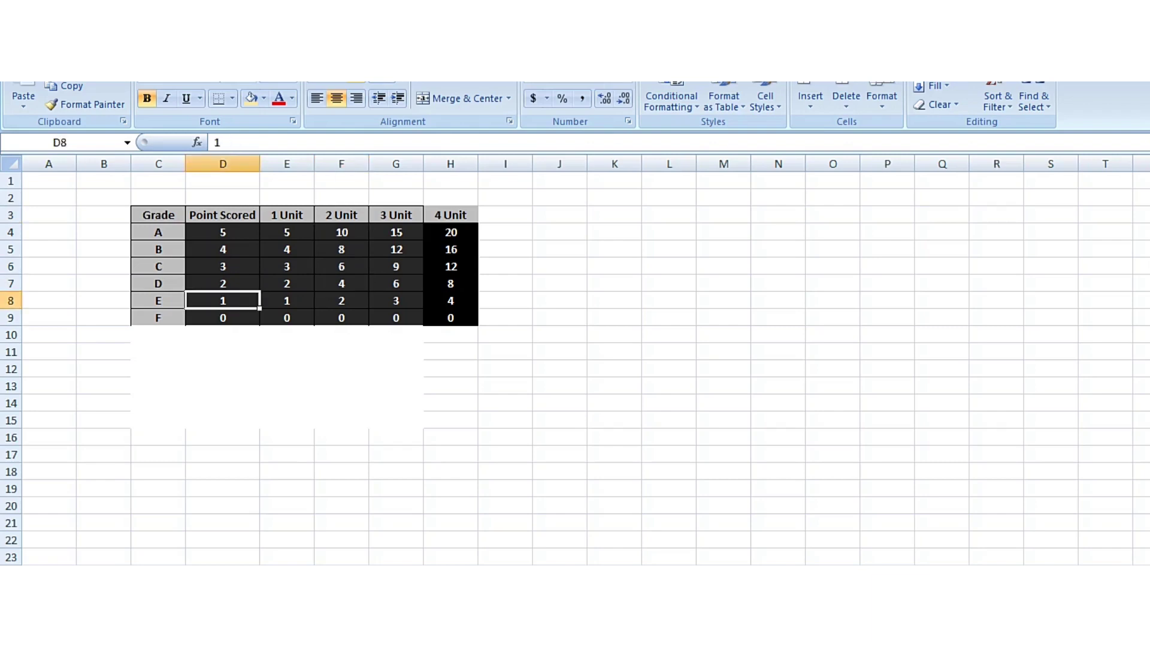
click(340, 300)
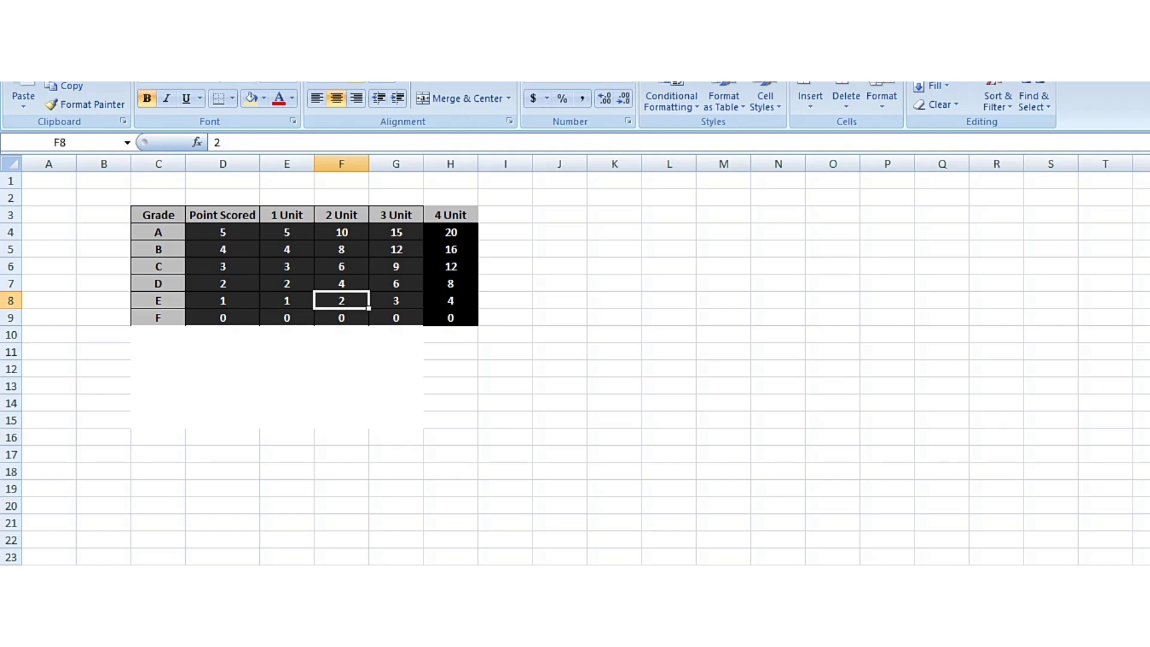
click(223, 318)
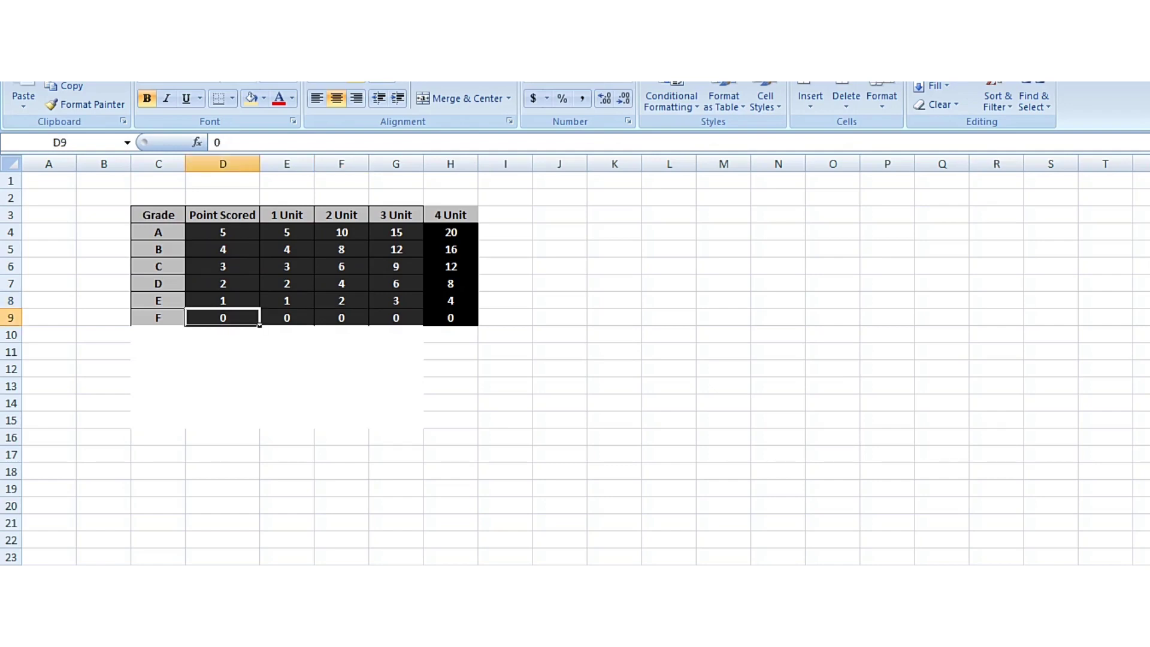
click(341, 317)
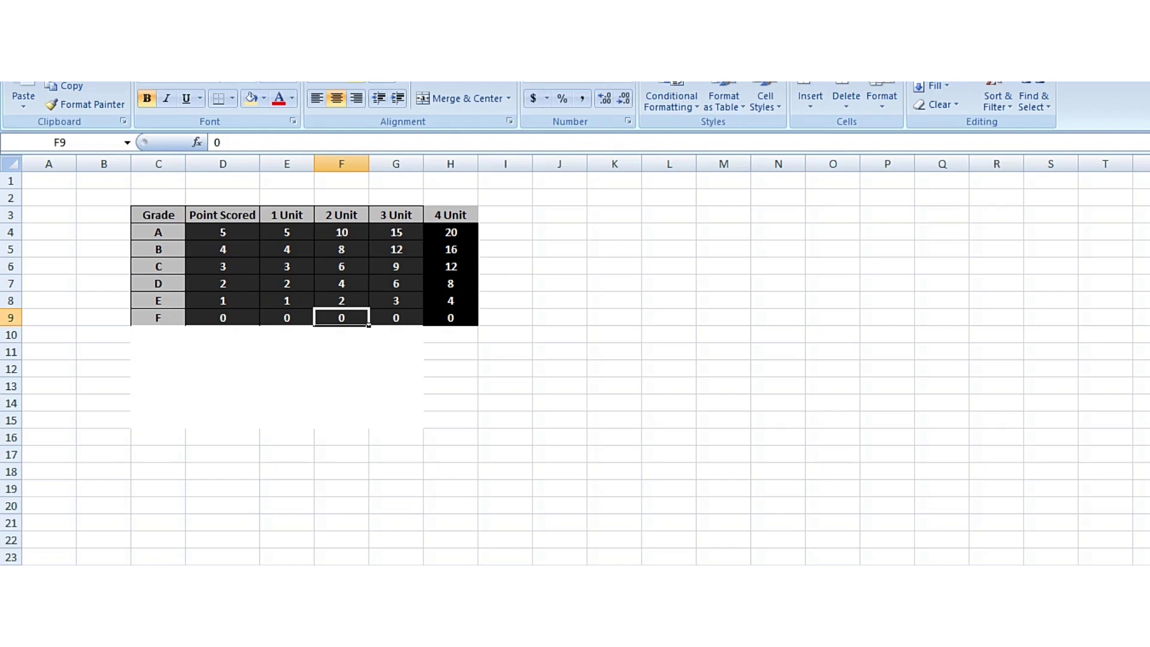
- Examine the grade table's 3 Unit value for A and the 4 Unit values for grades C to F against the points scored
click(395, 232)
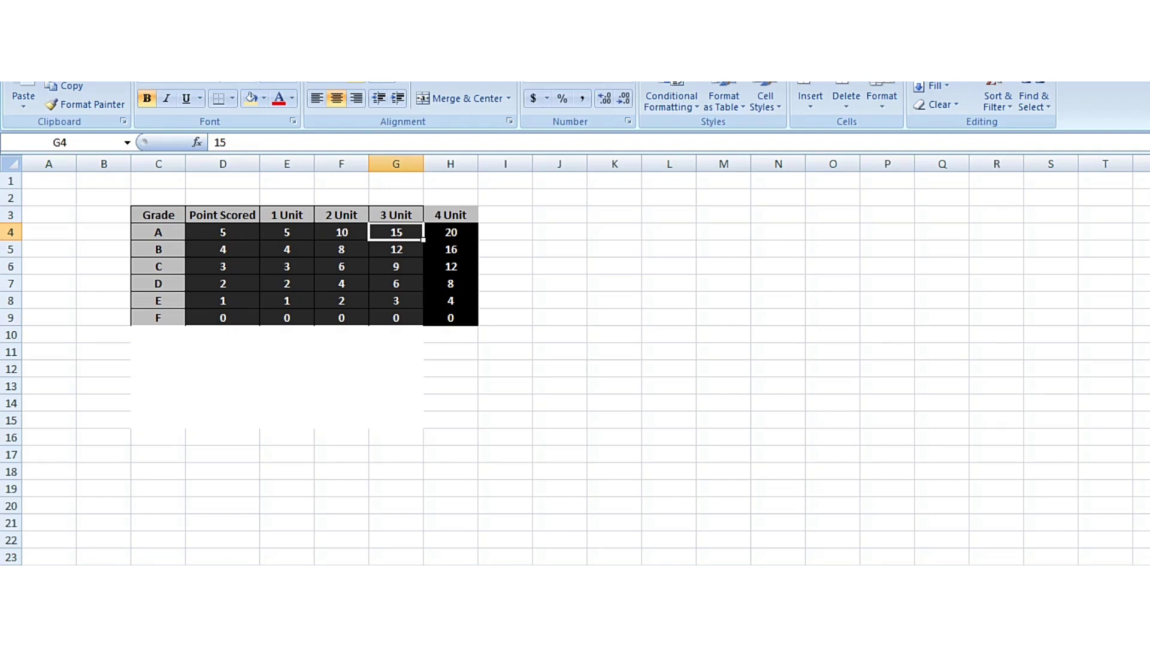
click(222, 266)
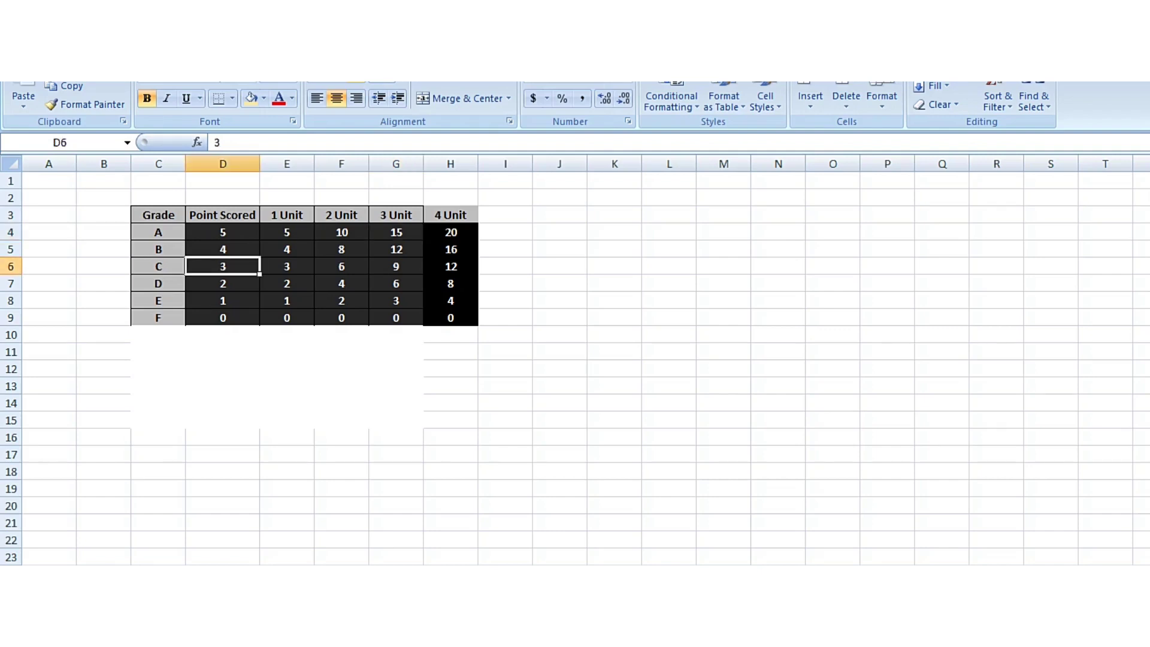
click(451, 266)
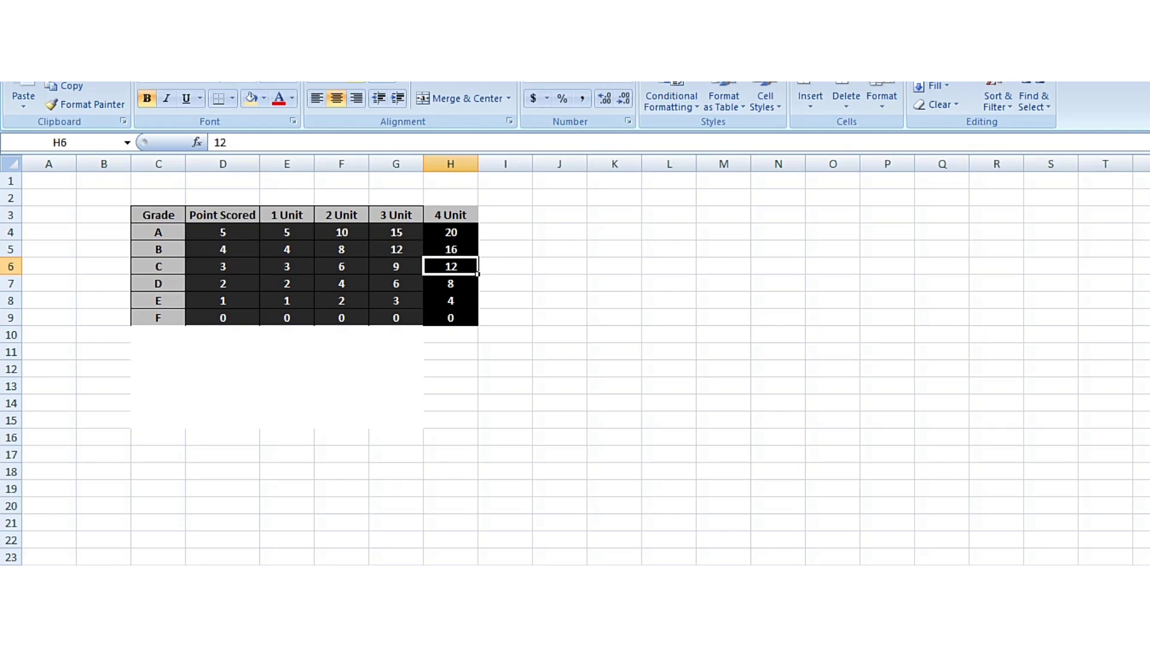
click(222, 283)
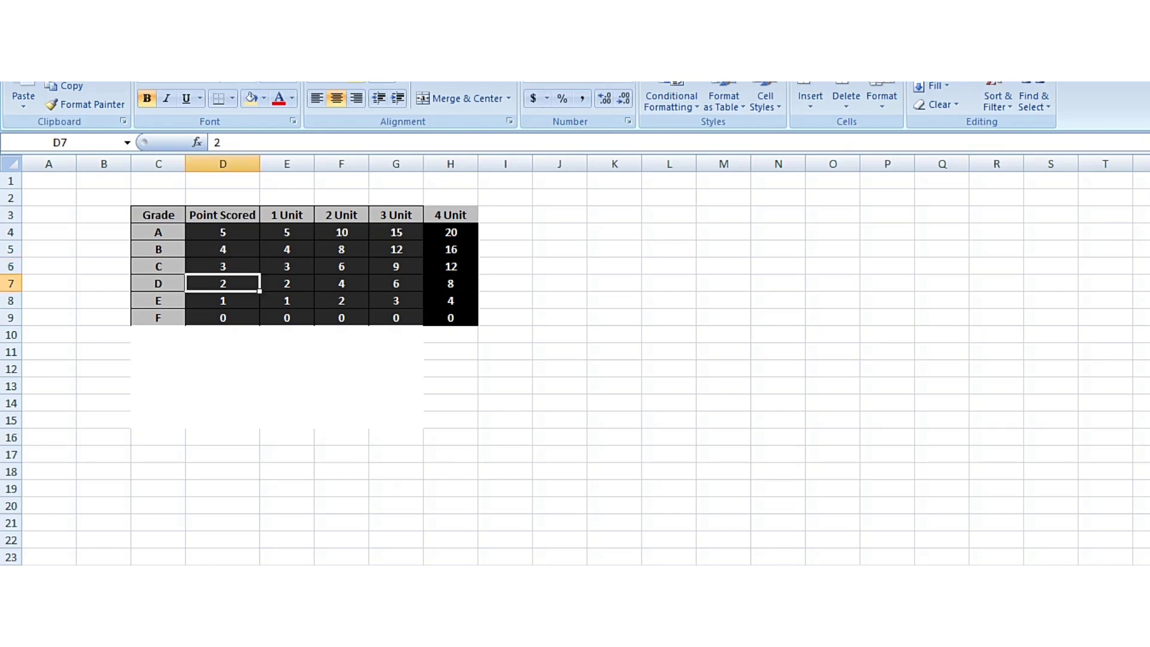
click(451, 283)
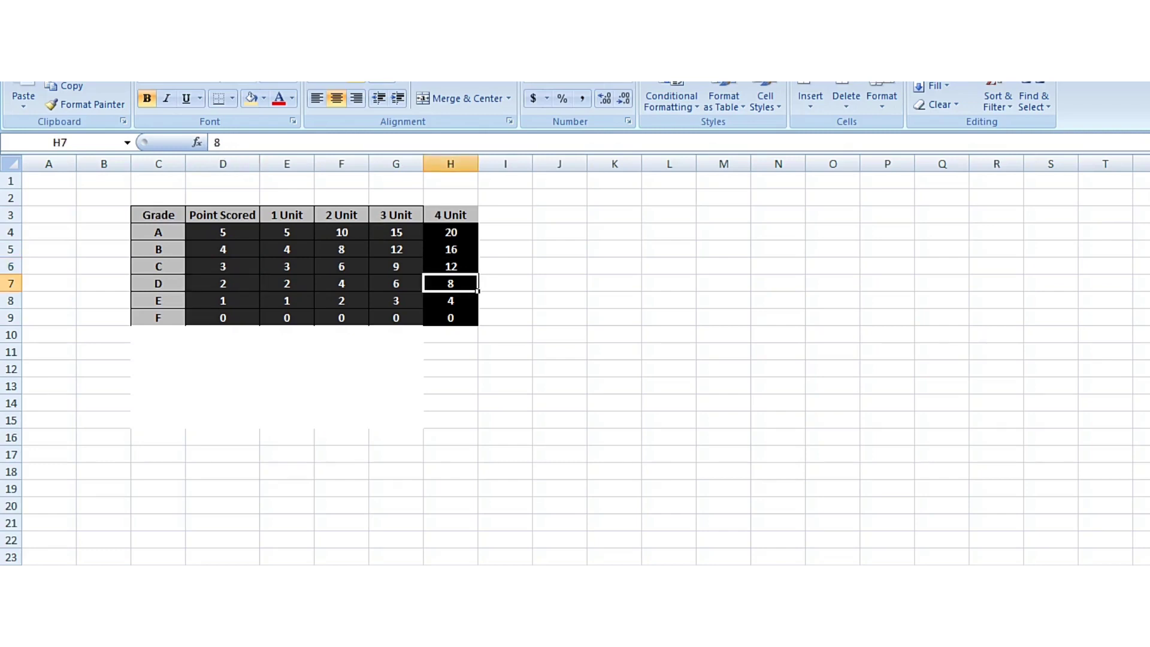
click(222, 300)
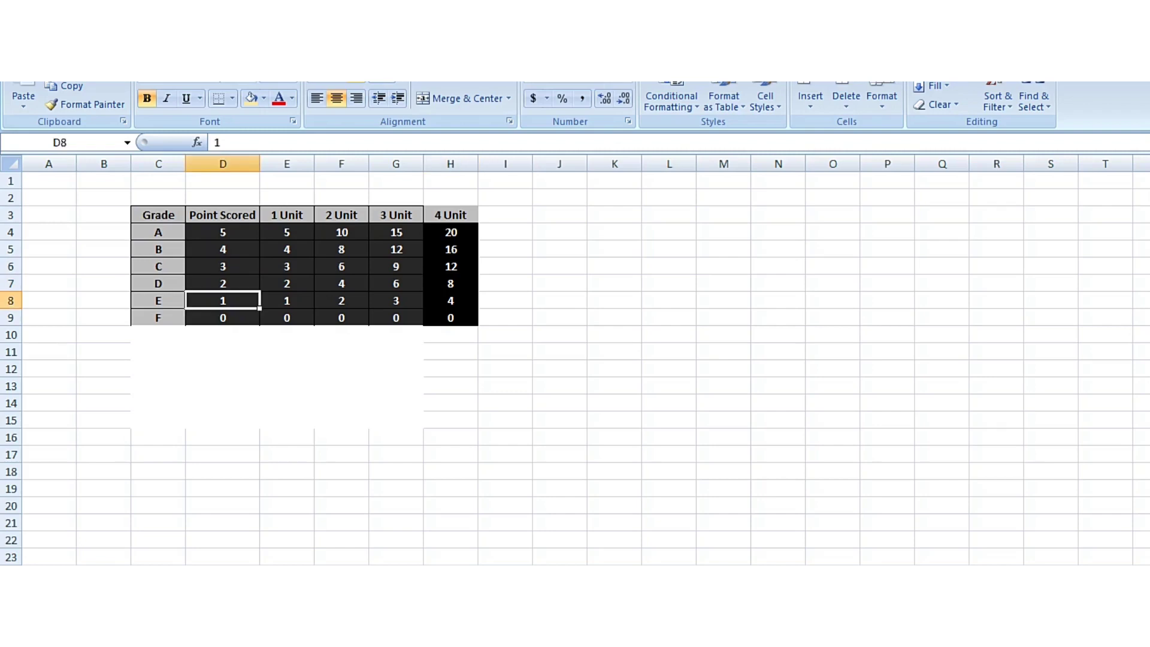
click(451, 300)
click(222, 317)
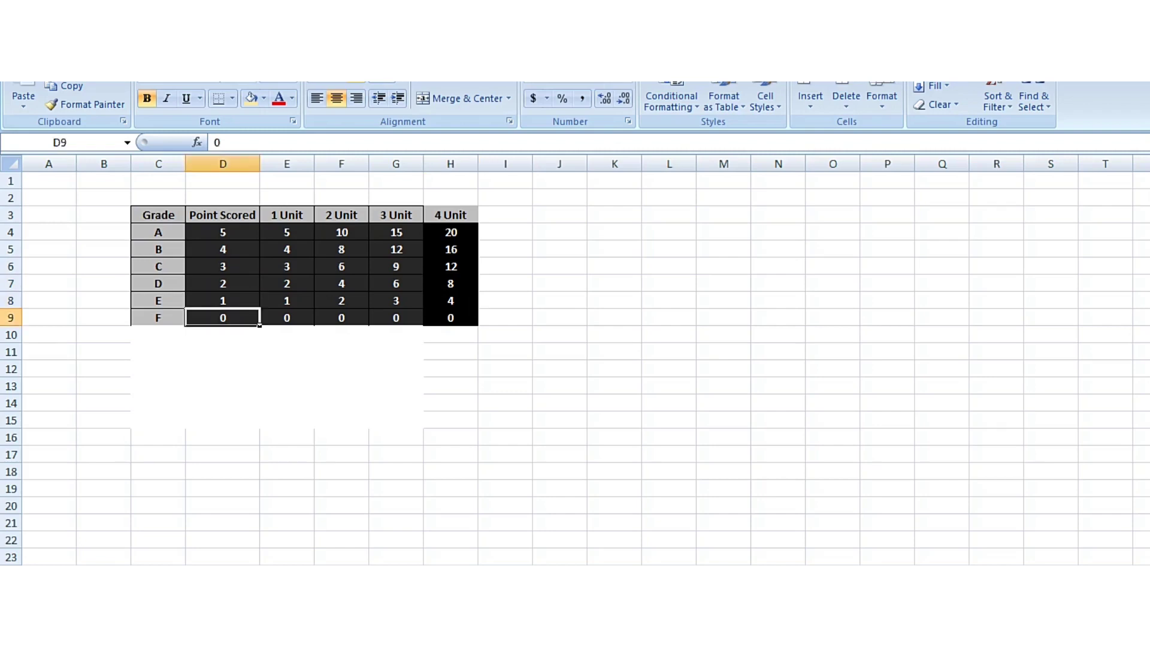
click(451, 318)
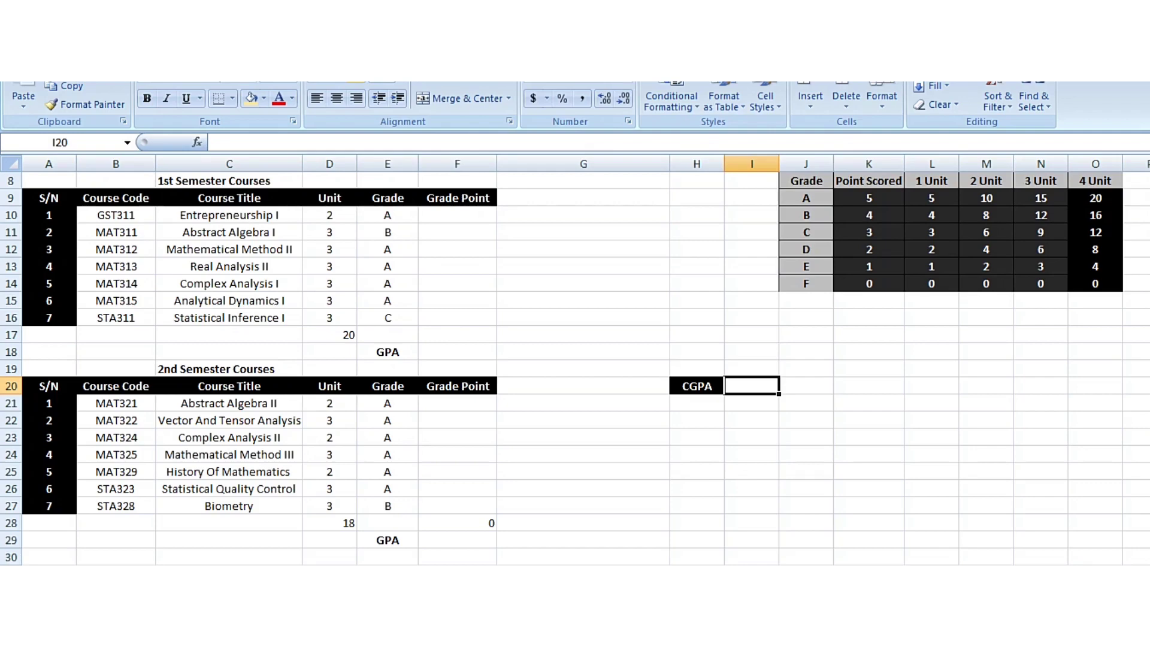
- Enter the first-semester grade points 10 for GST311 and 12 for MAT311, consulting the grade table
click(456, 215)
text(10)
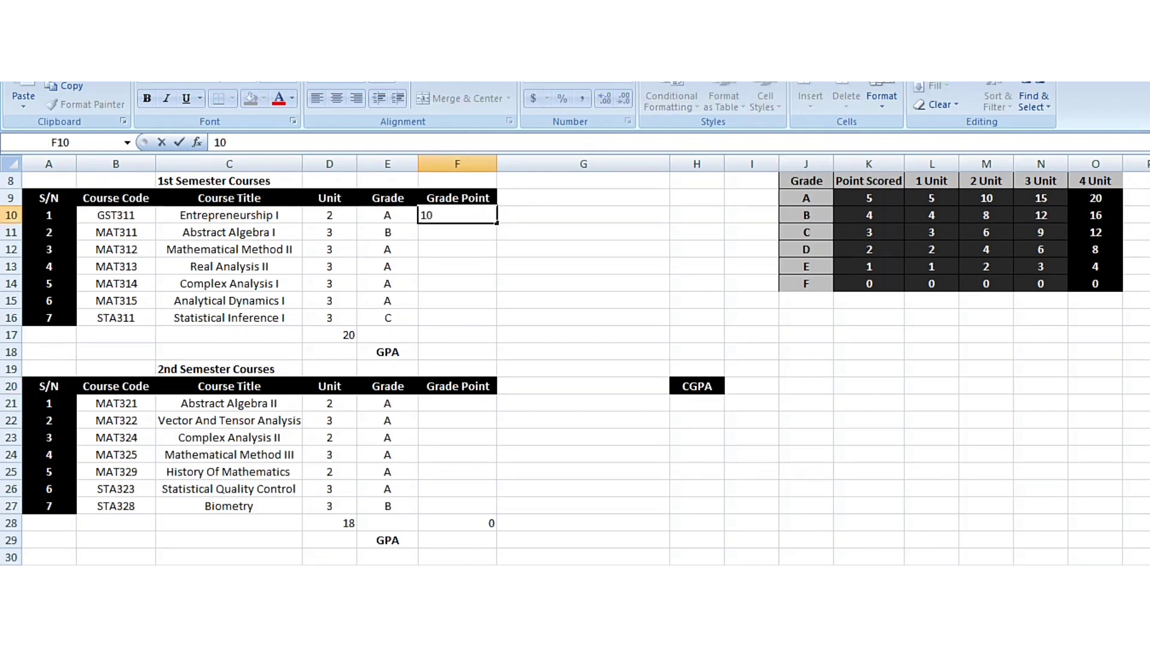
key(Return)
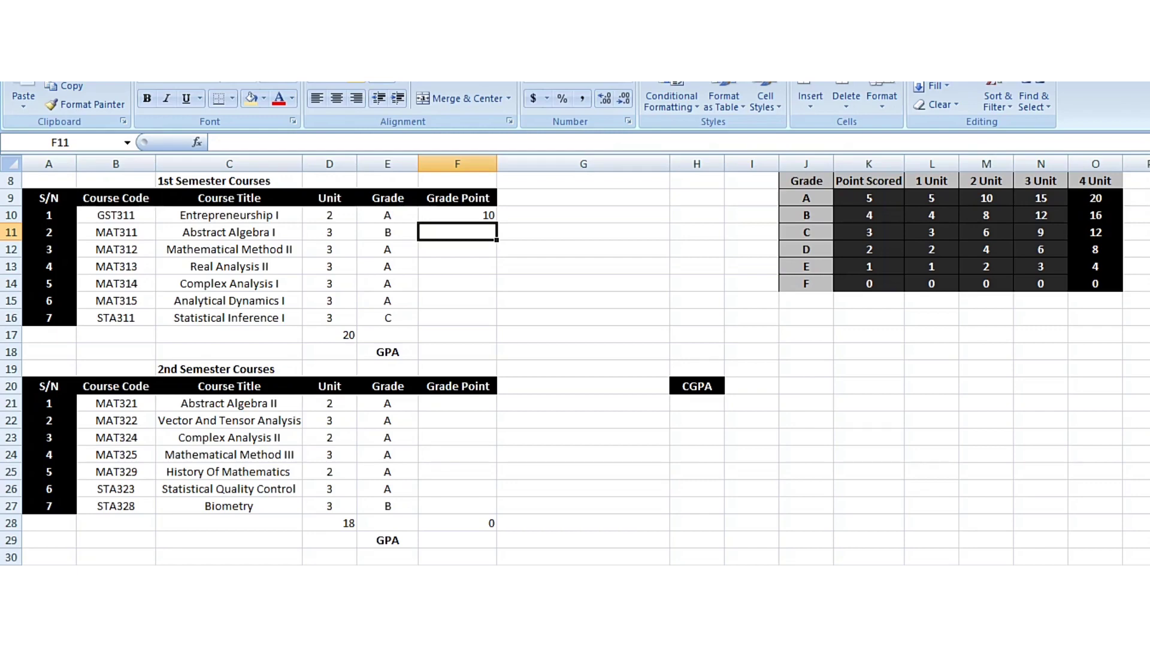
click(869, 215)
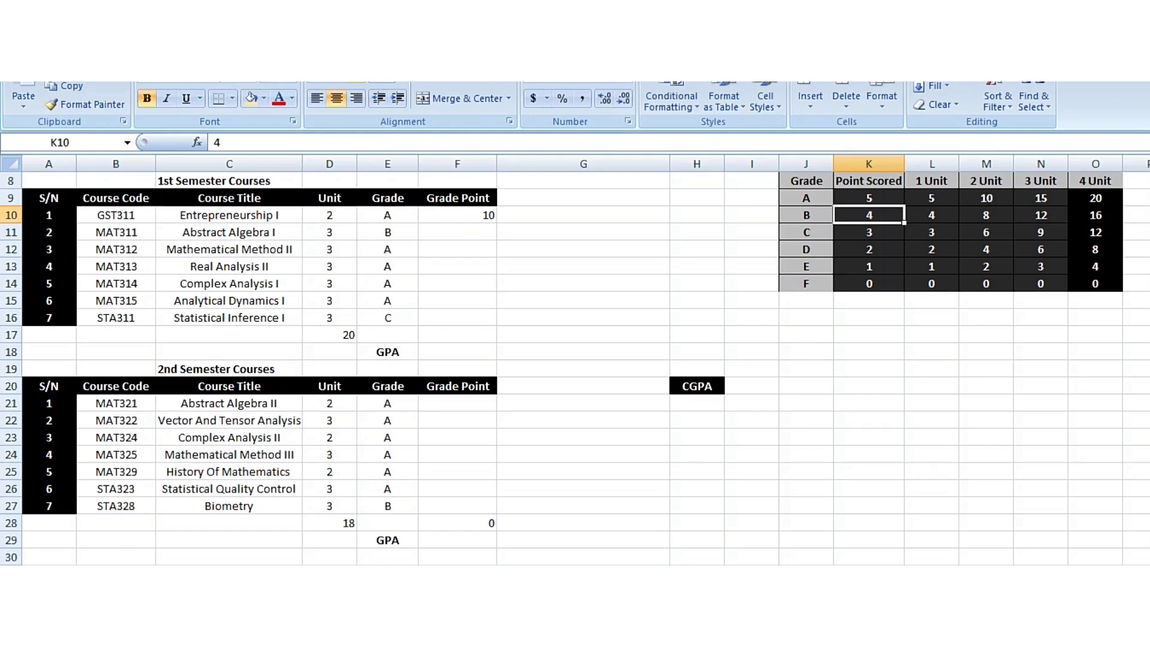
click(1040, 215)
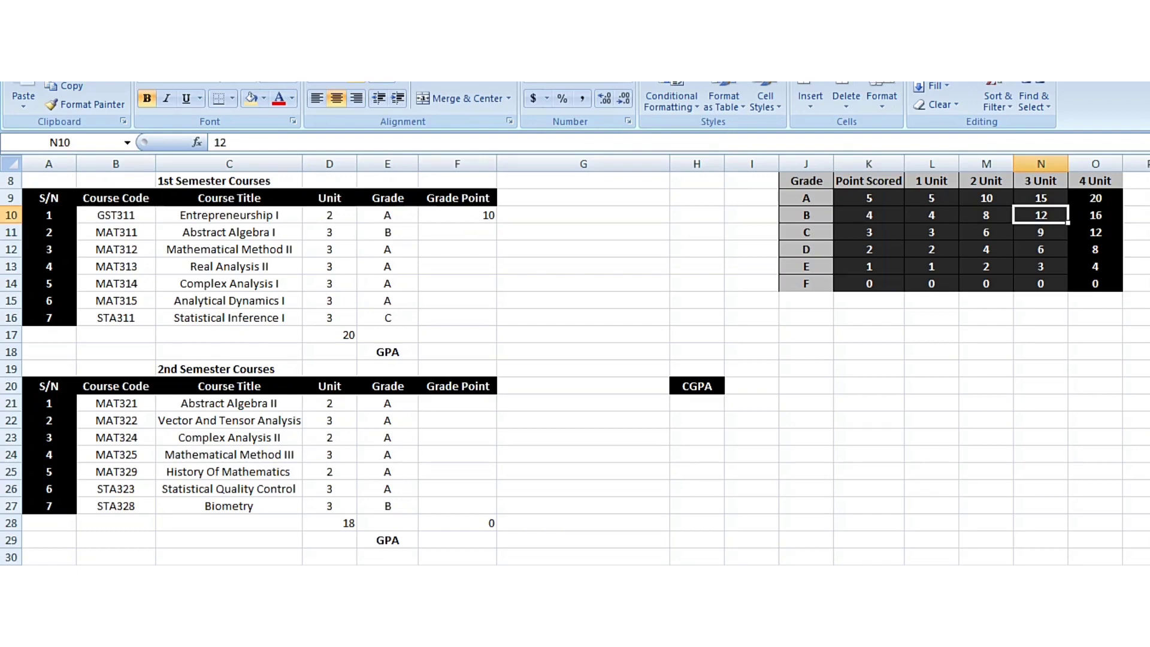
click(456, 232)
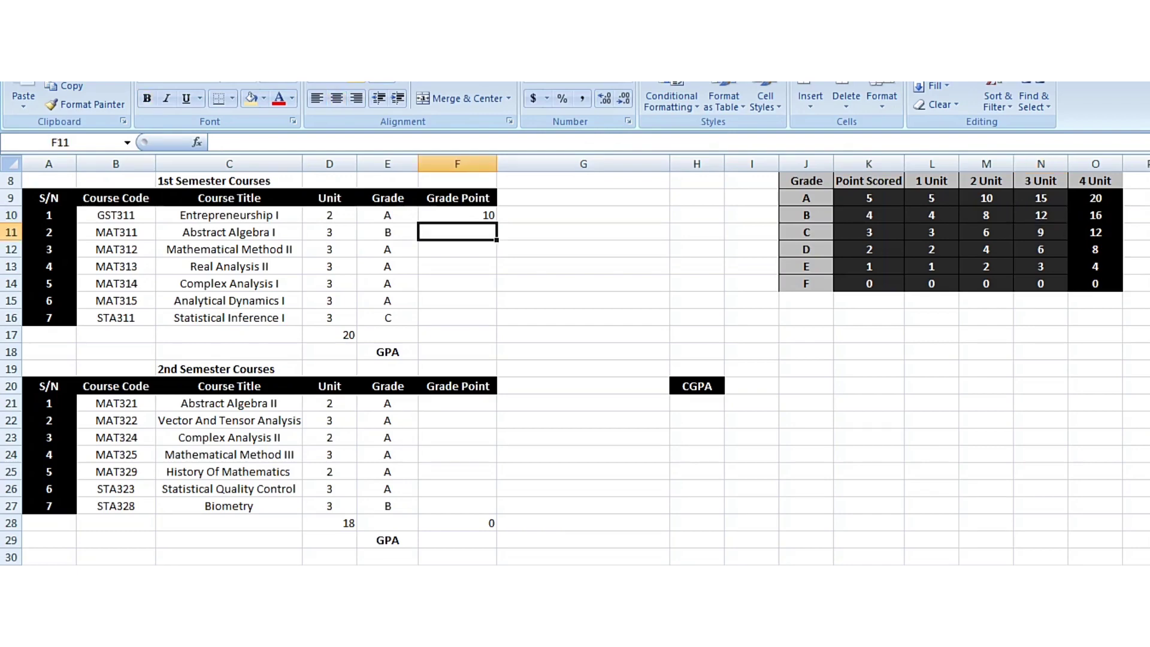
text(12)
key(Return)
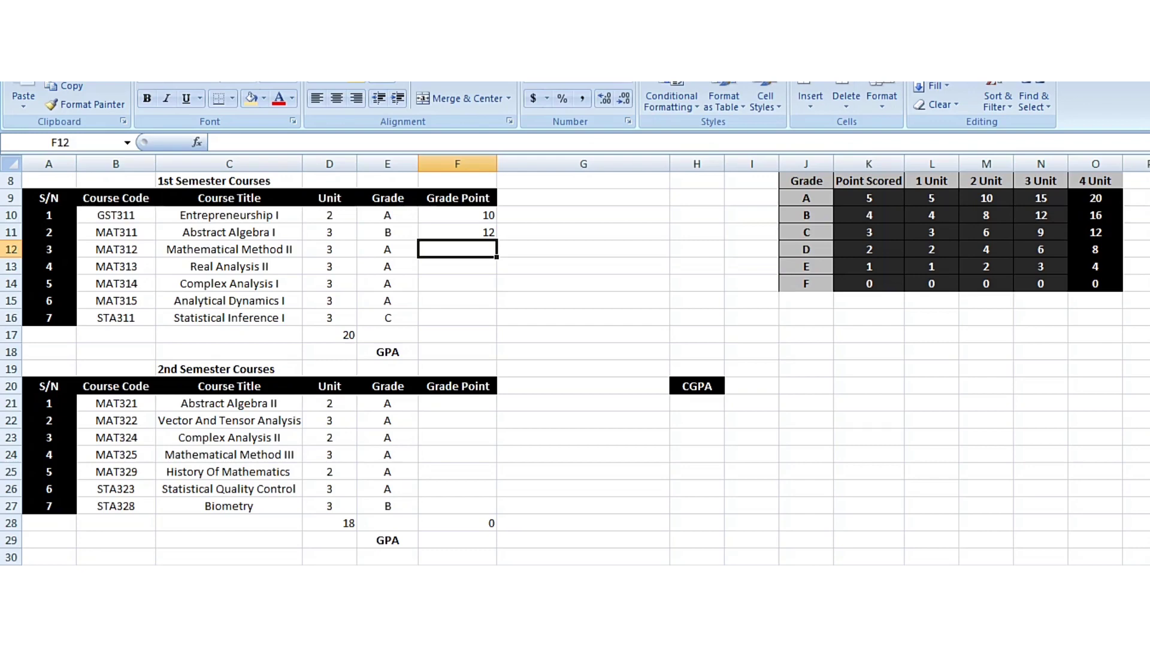
- Enter 15 as the grade point for MAT312, using the grade table's 3 Unit value for grade A
click(1039, 198)
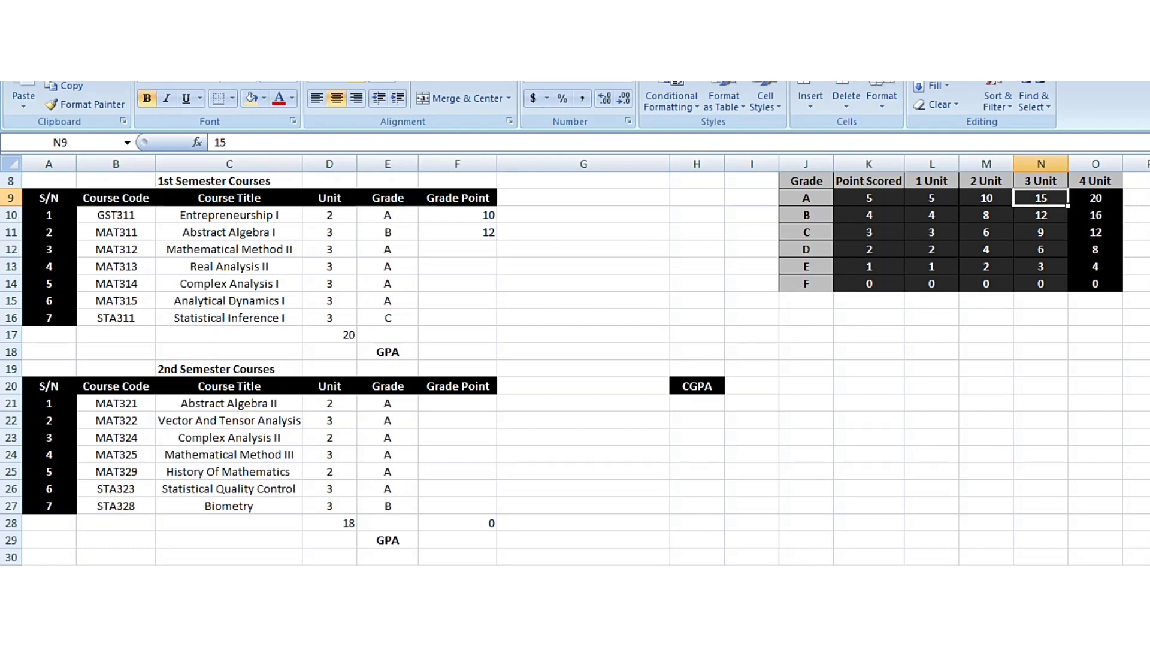
click(457, 249)
text(15)
key(Return)
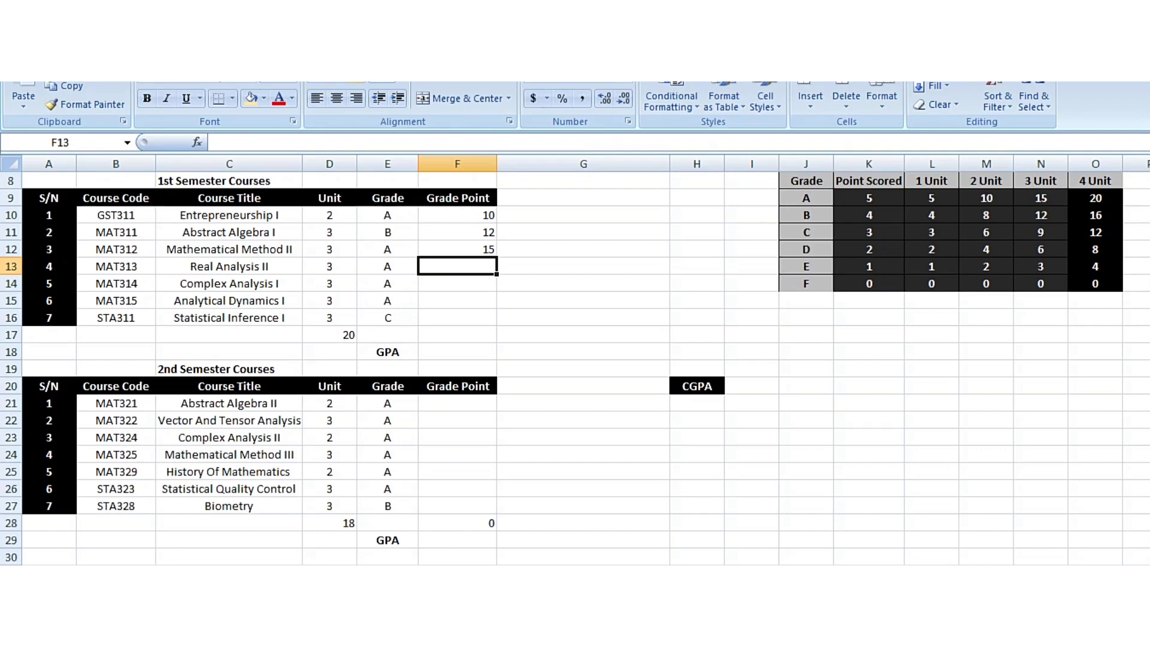
- Enter 15 as the first-semester grade point for each of MAT313, MAT314 and MAT315
text(15)
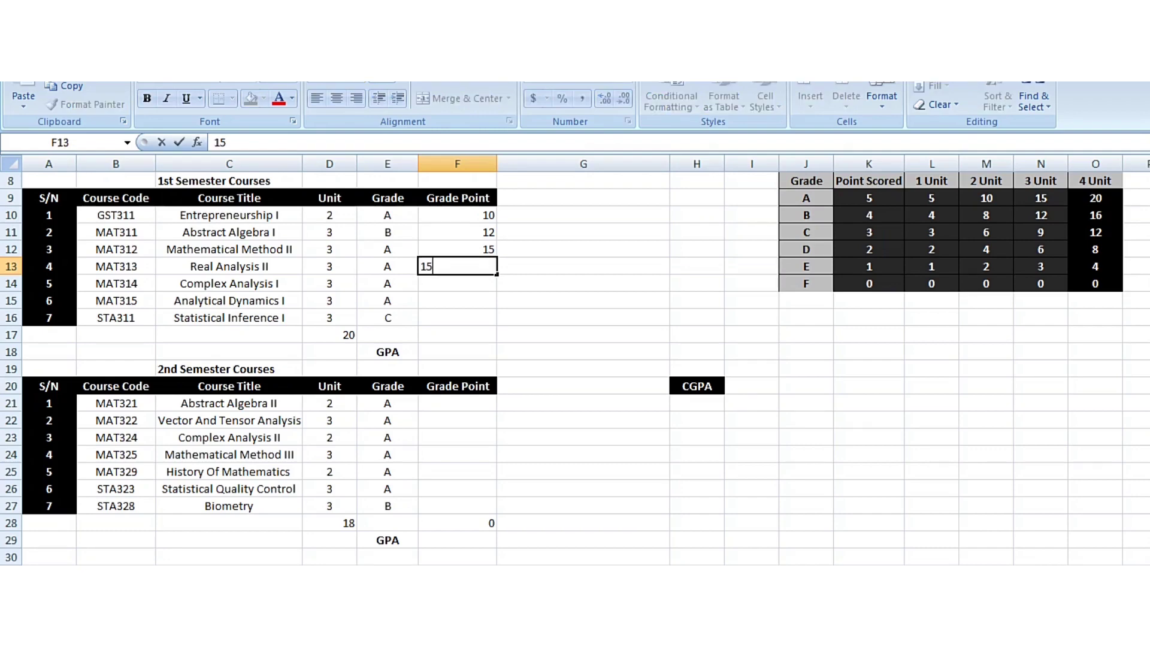
key(Return)
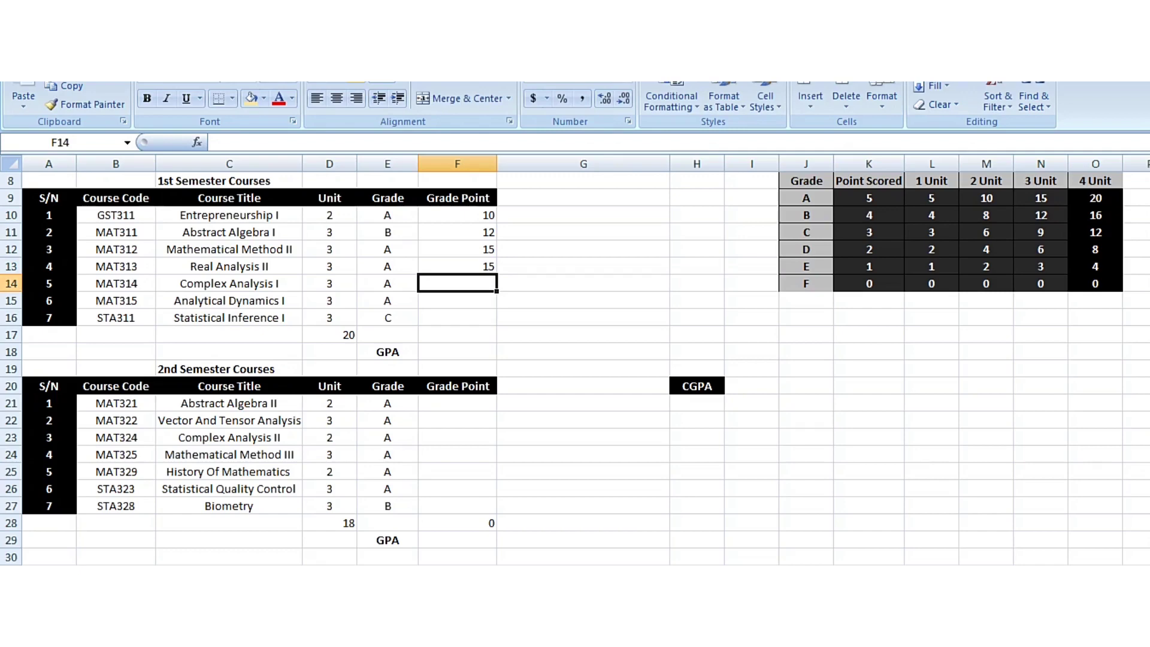
text(15)
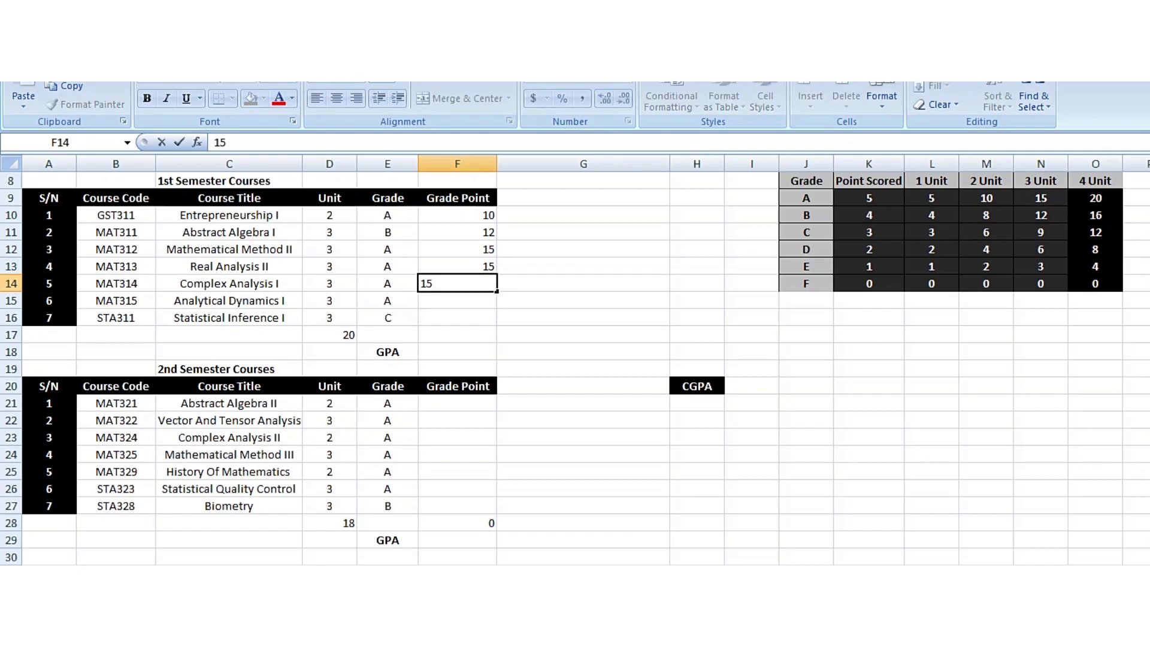
key(Return)
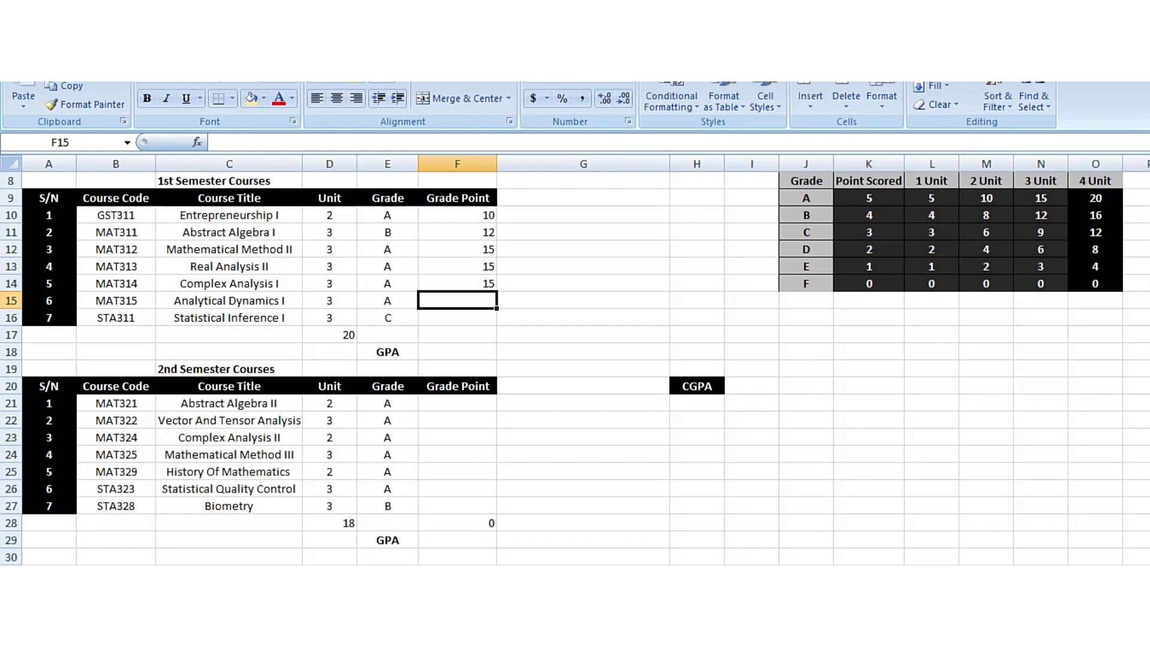
text(15)
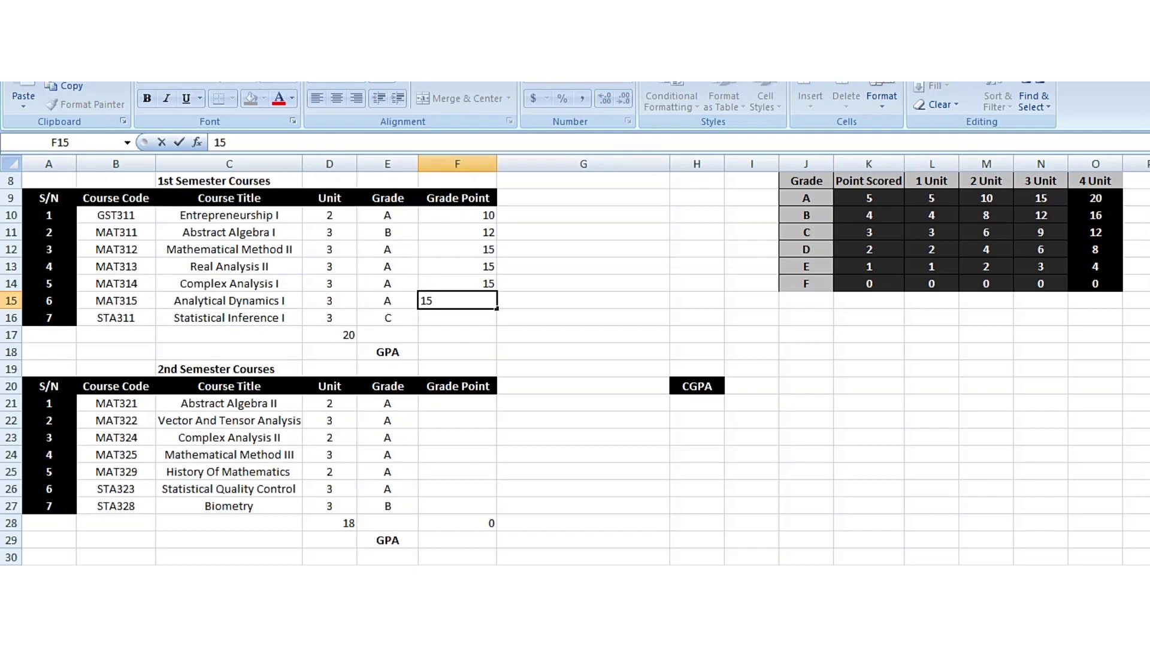
key(Return)
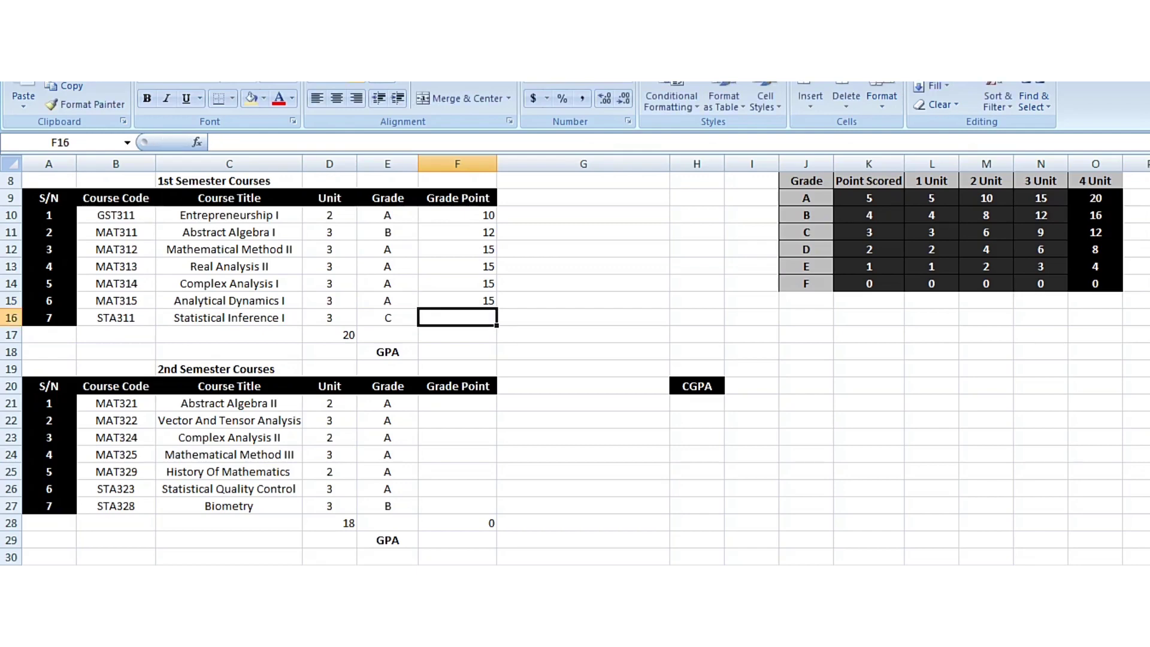
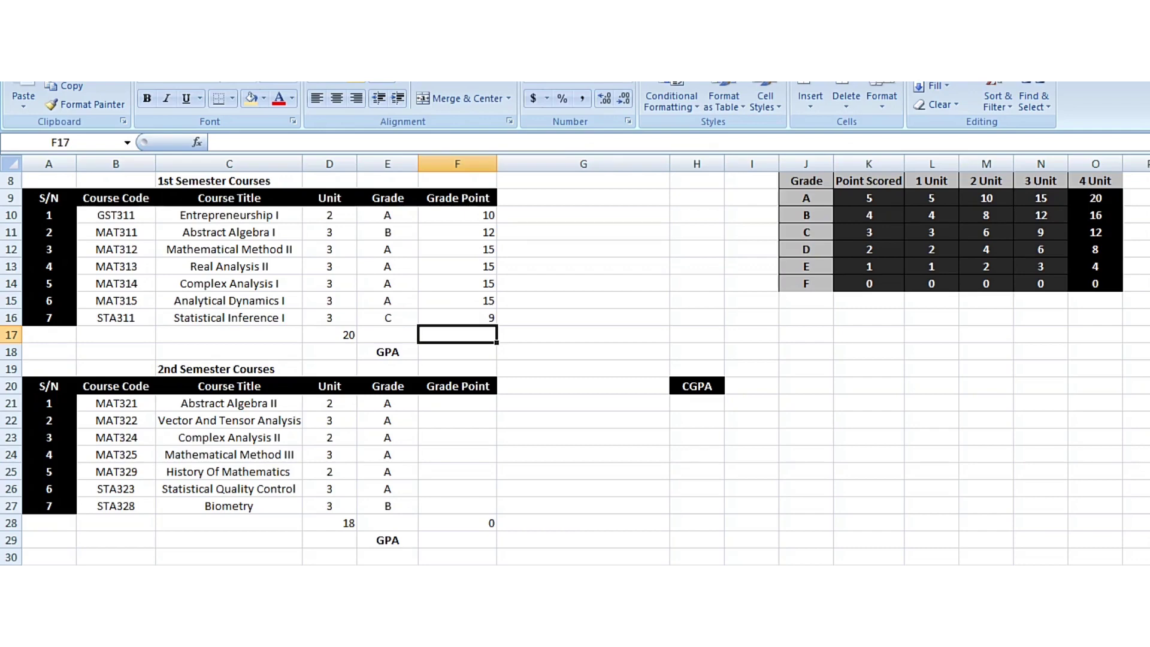
text(=)
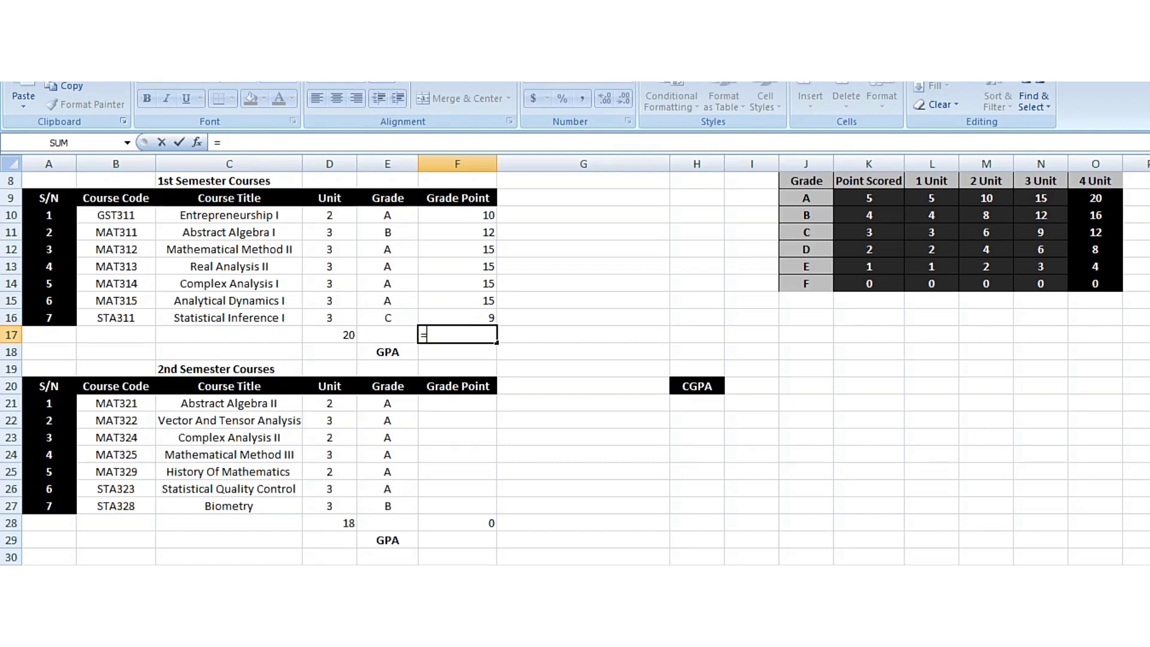
key(BackSpace)
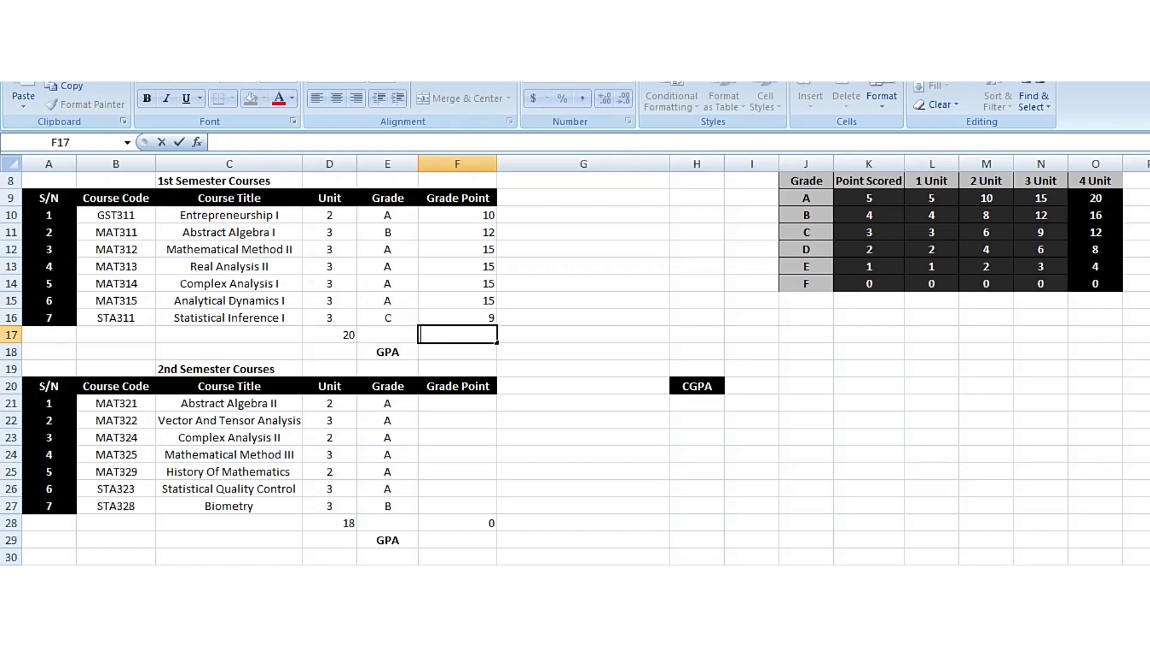
key(alt+Tab)
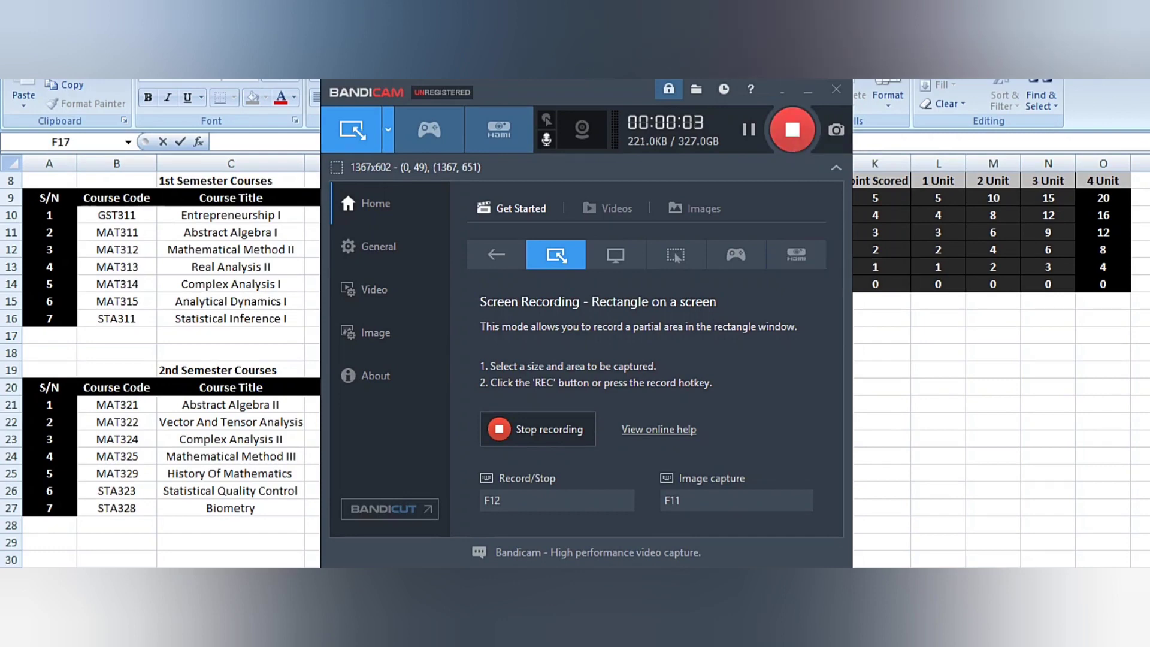
key(alt+Tab)
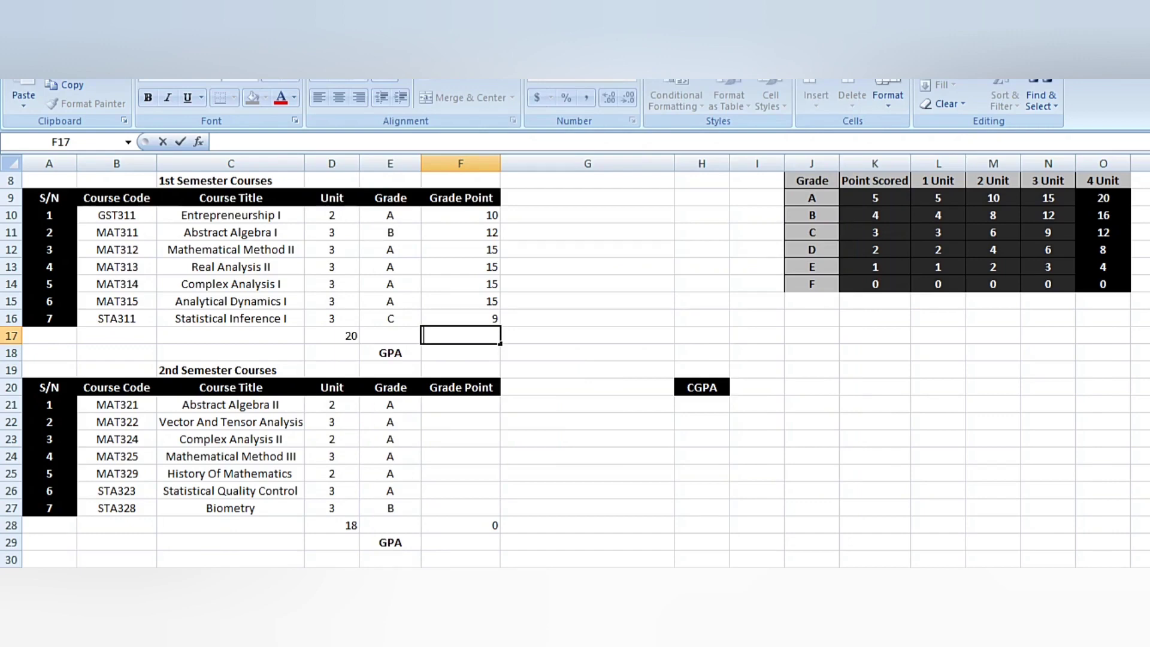
- Highlight the first-semester grade points in F10:F16 with the current light orange fill colour
click(460, 215)
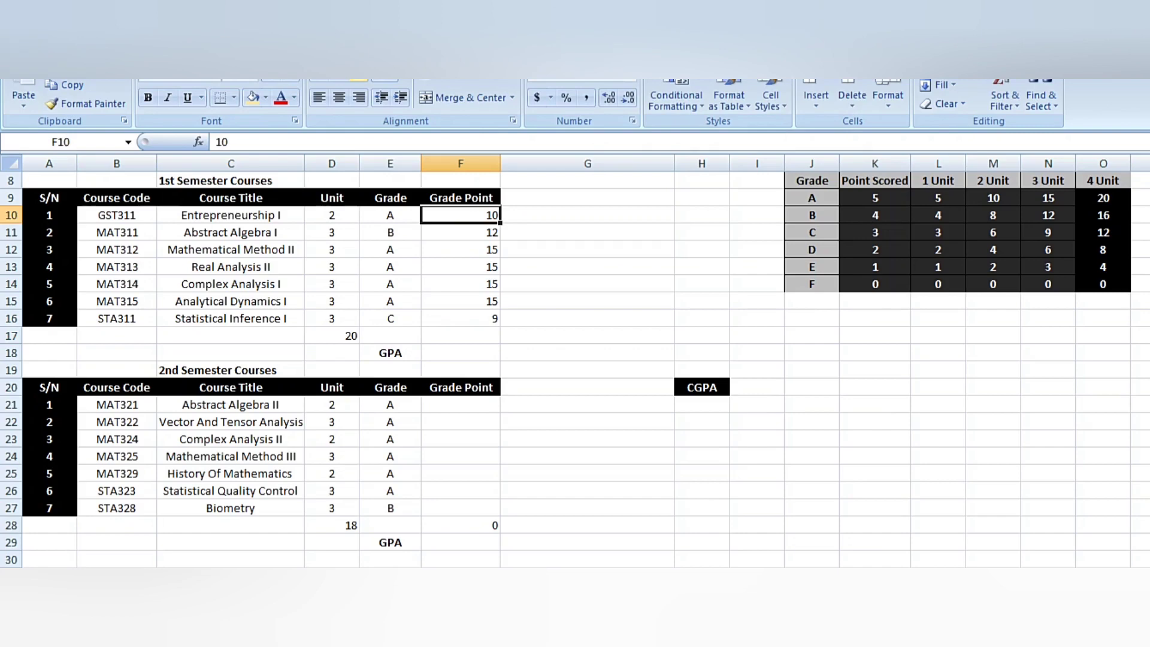
drag(461, 215, 461, 318)
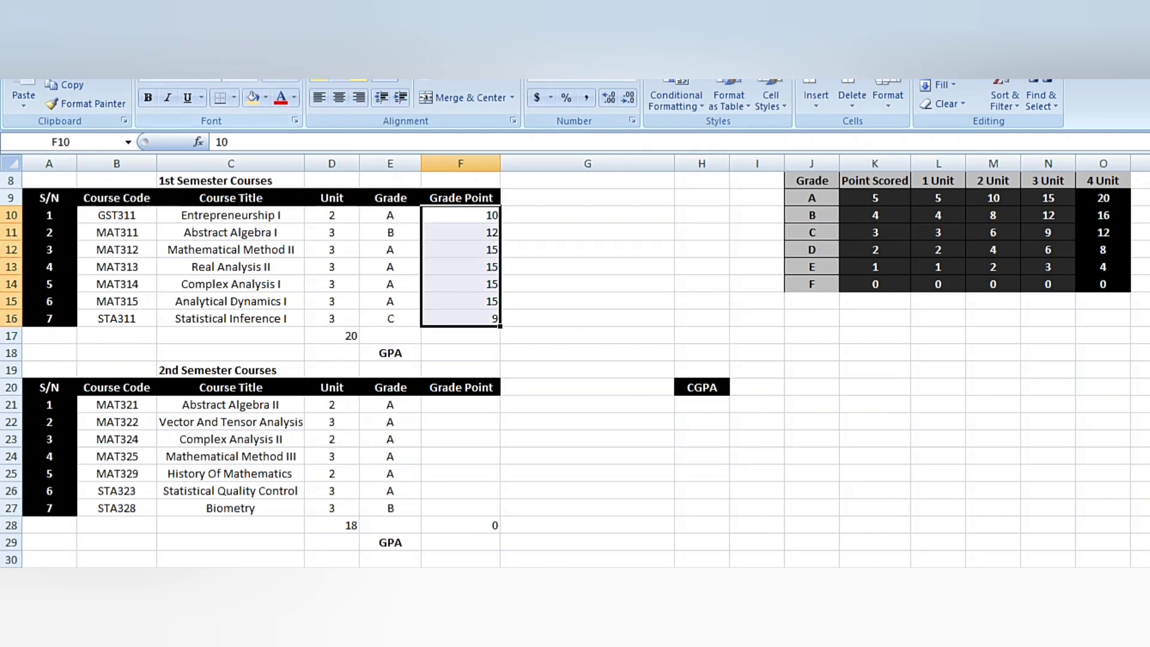
click(253, 97)
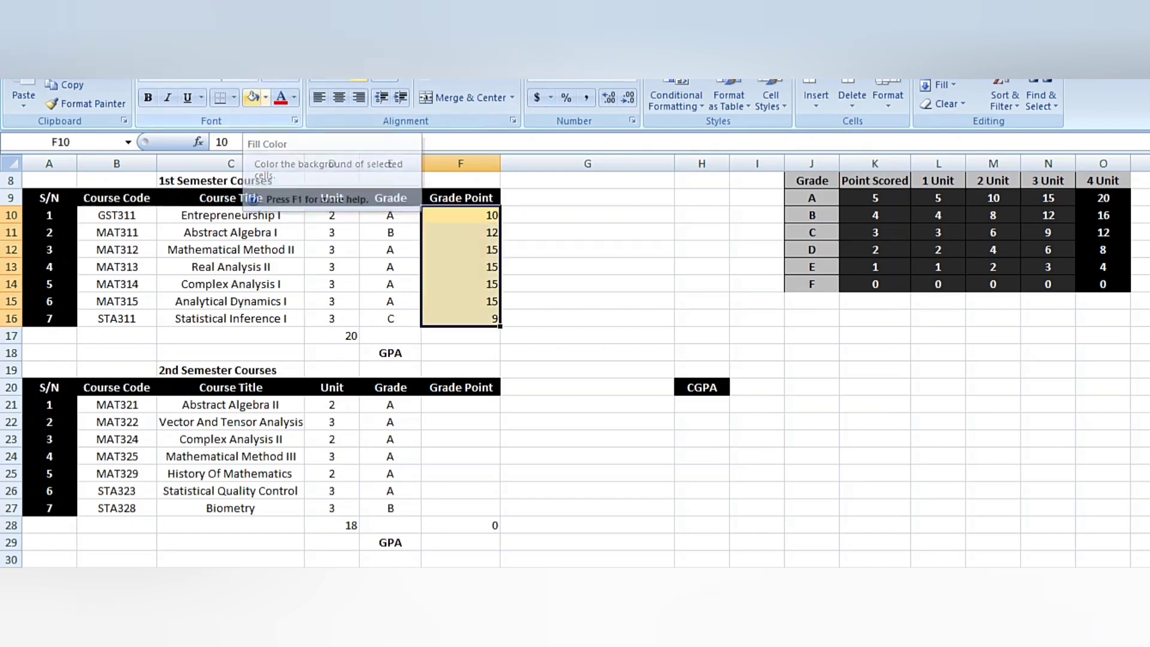
click(586, 232)
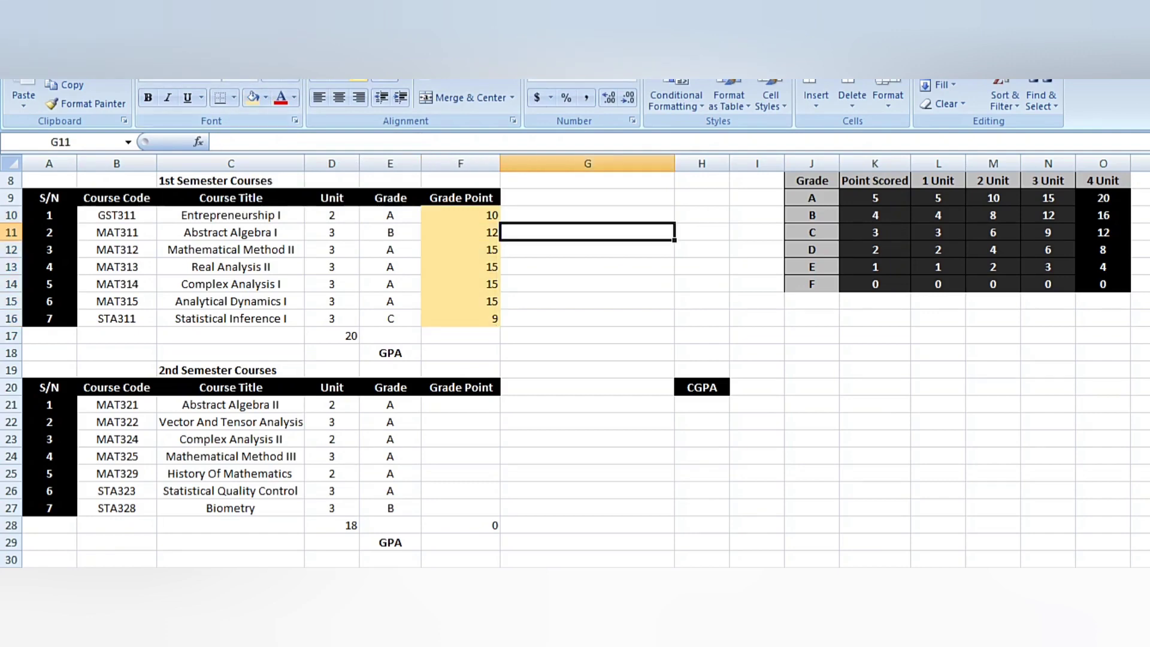
- Total the first-semester grade points in F17 with a SUM of F10:F16
click(460, 352)
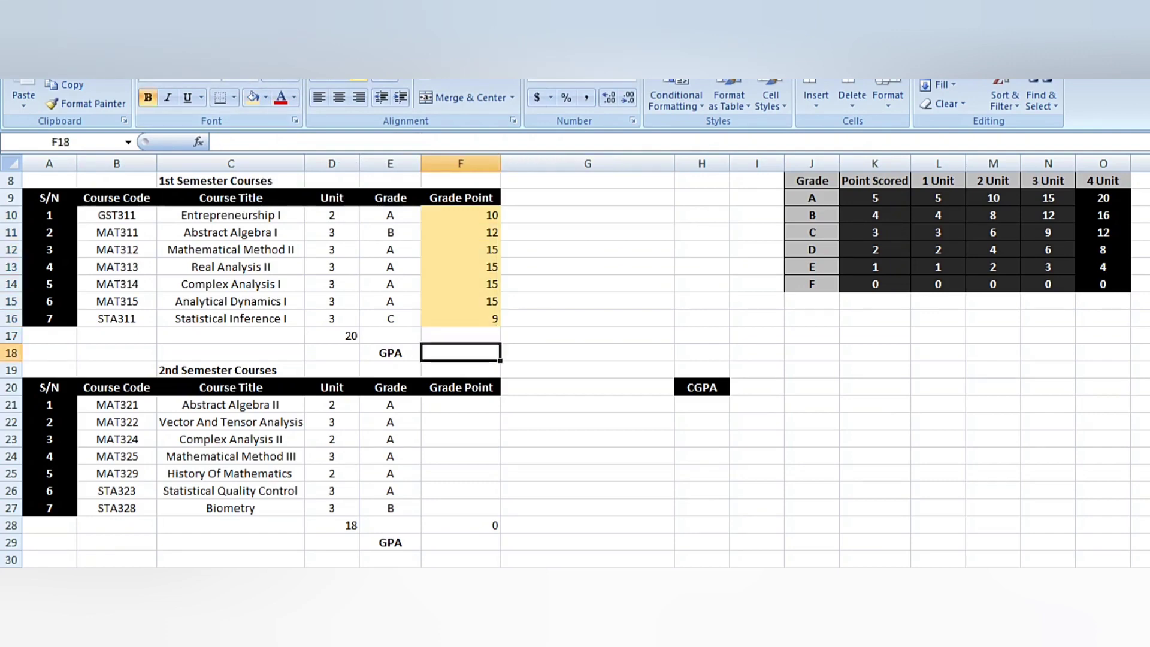
click(460, 336)
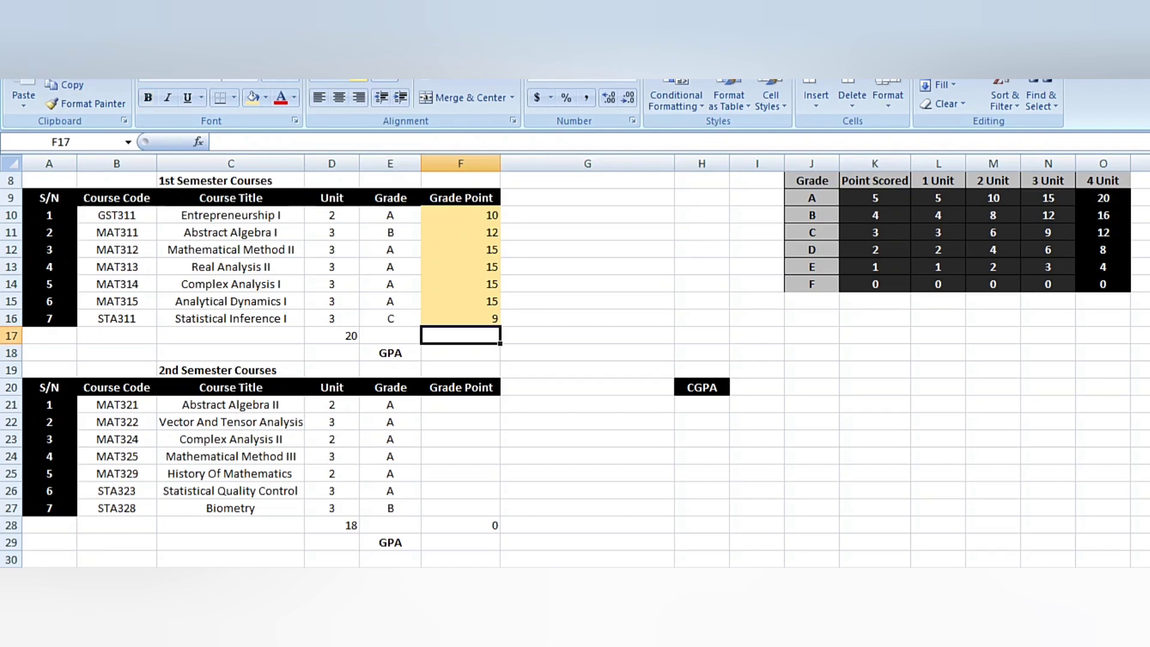
text(=sum)
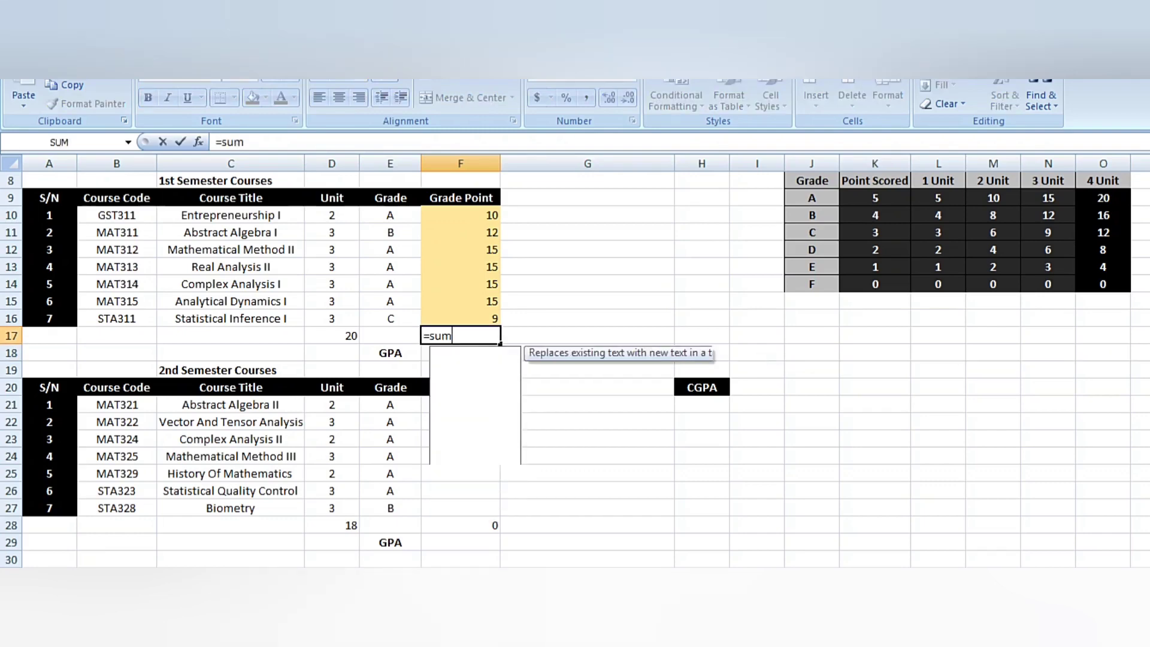
text(()
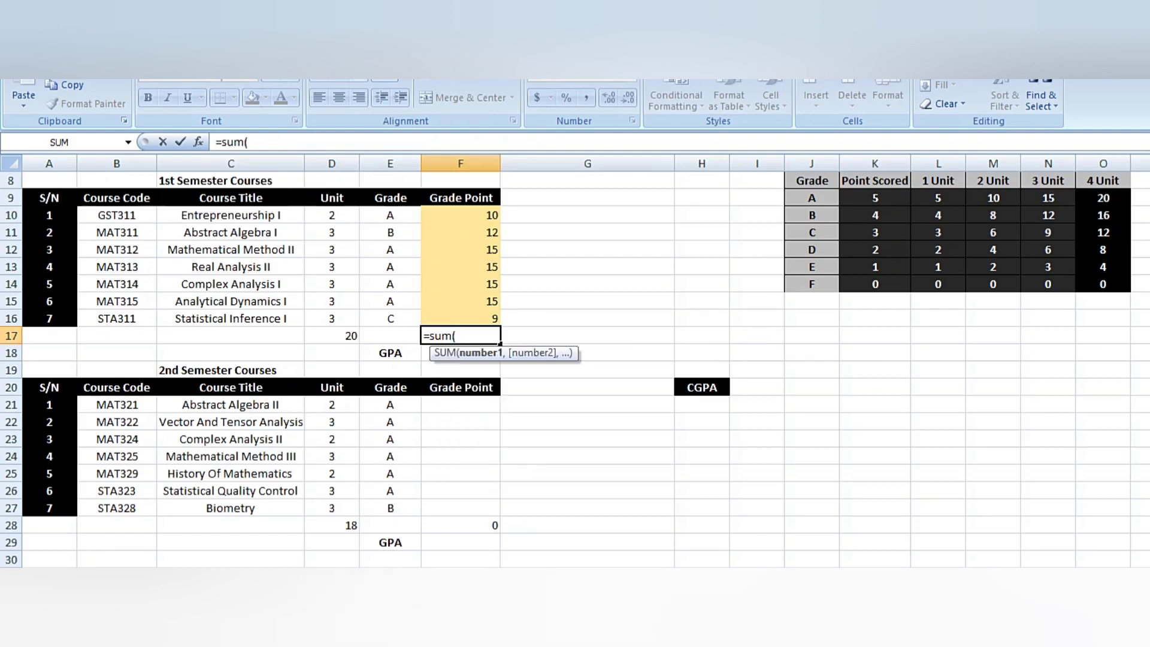
click(460, 215)
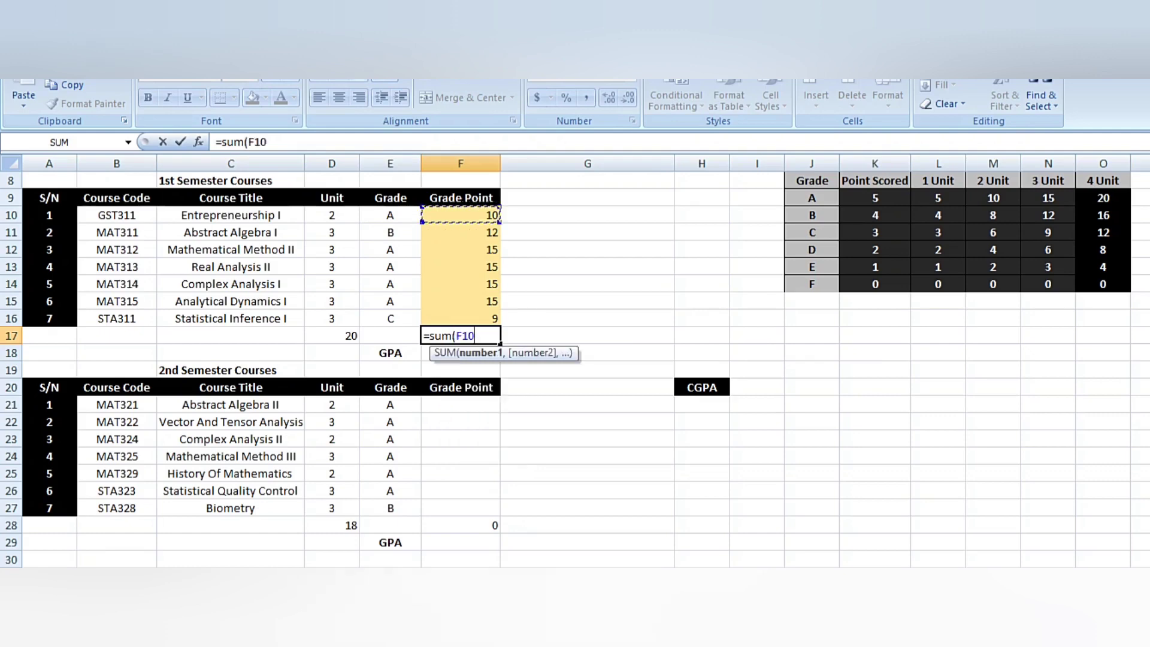
drag(461, 215, 461, 318)
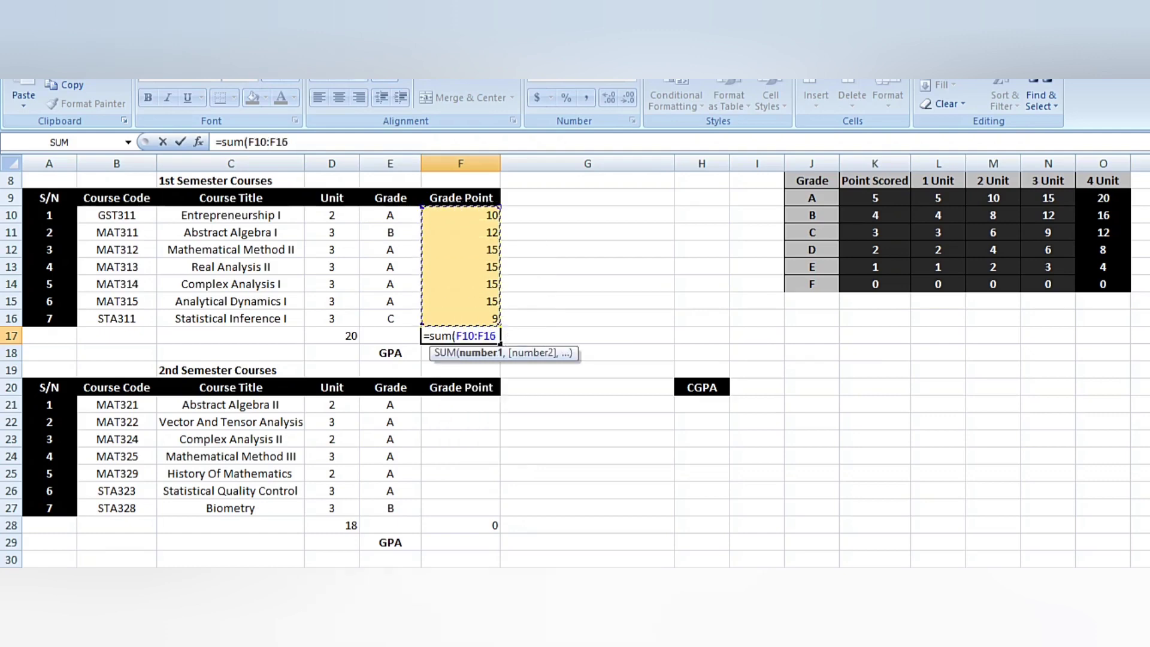
text())
key(Return)
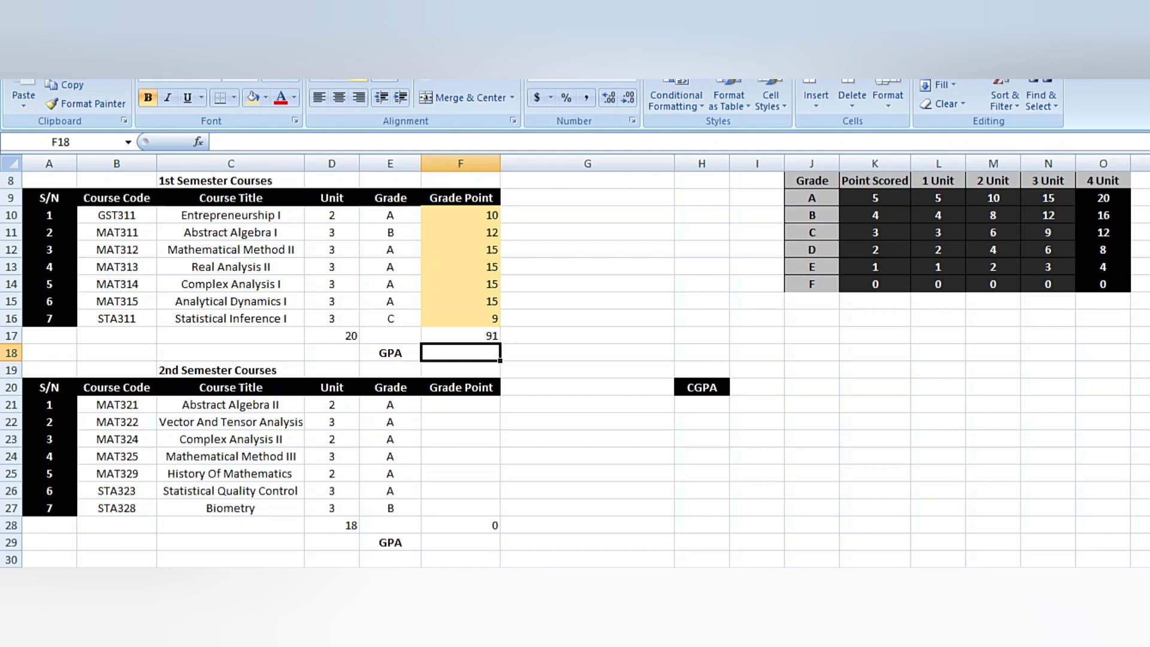
- Calculate the first-semester GPA in F18 by dividing the grade point total F17 by the unit total D17
click(331, 335)
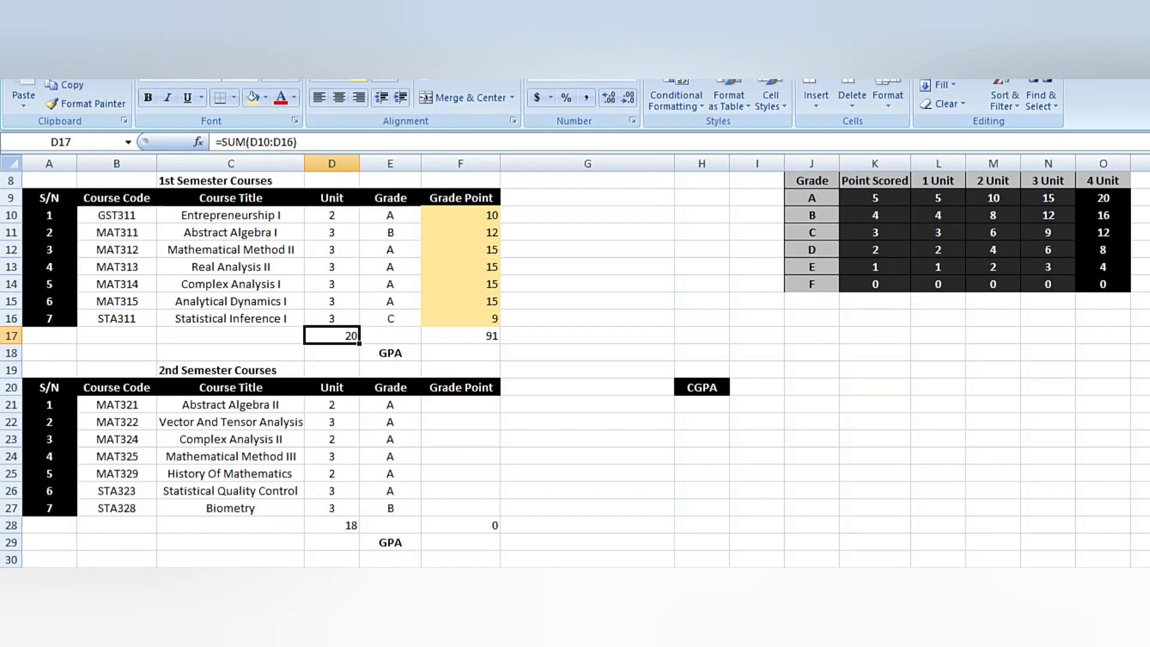
click(460, 352)
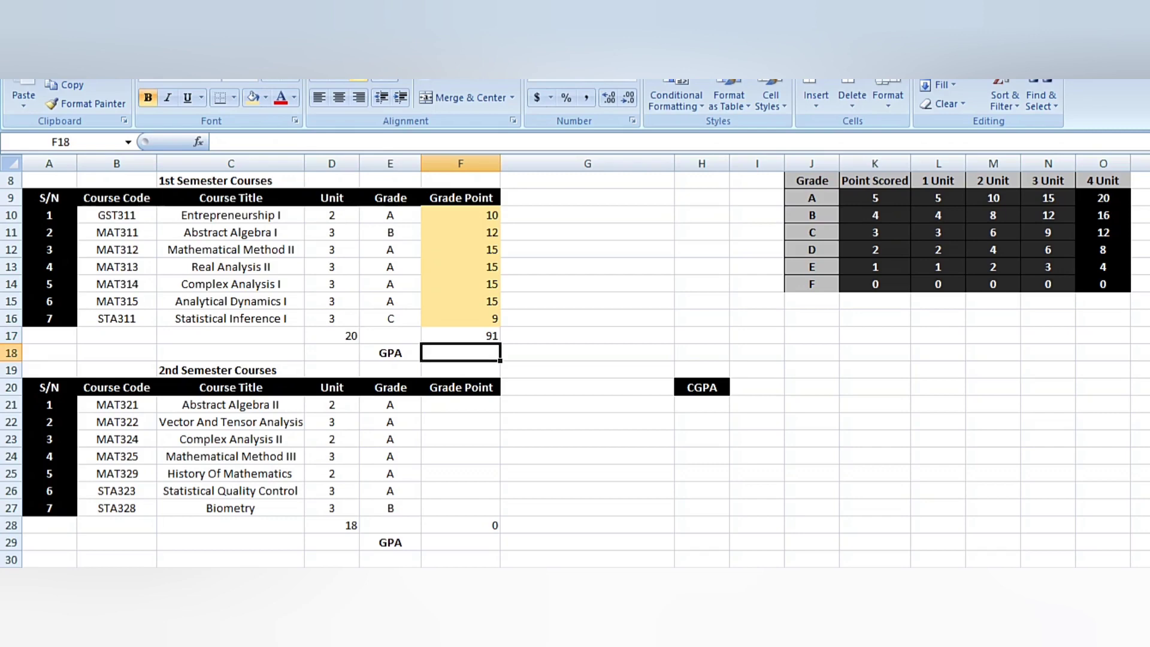
text(=)
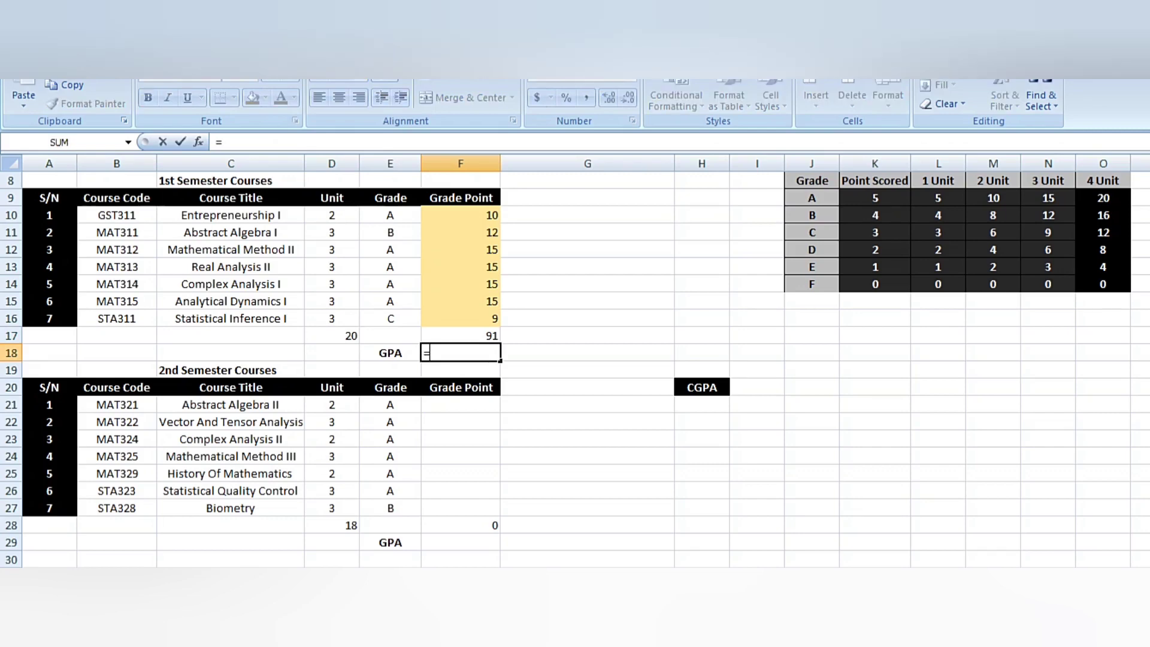
key(Up)
text(/)
key(Up)
key(Left)
key(Left)
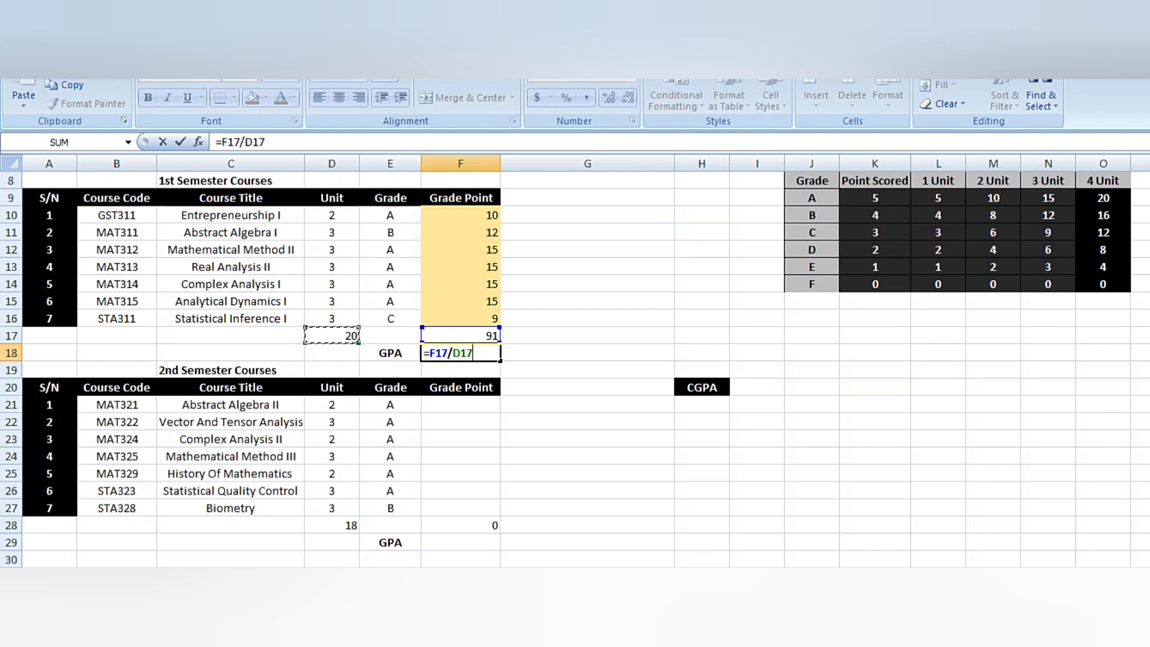
key(Return)
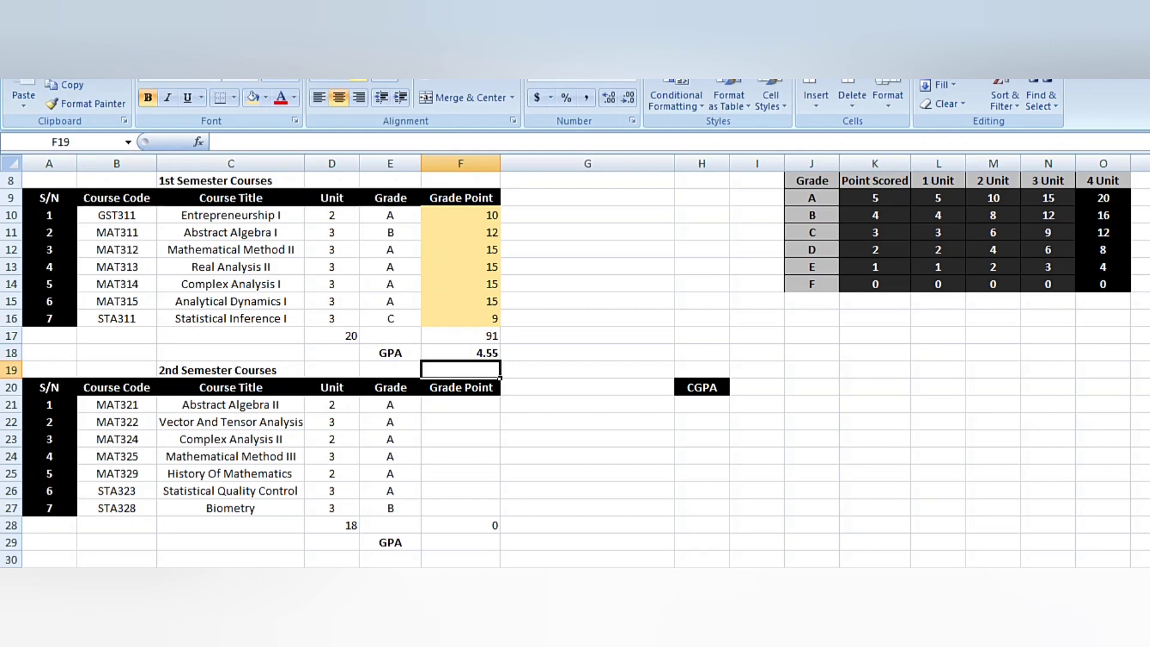
click(460, 352)
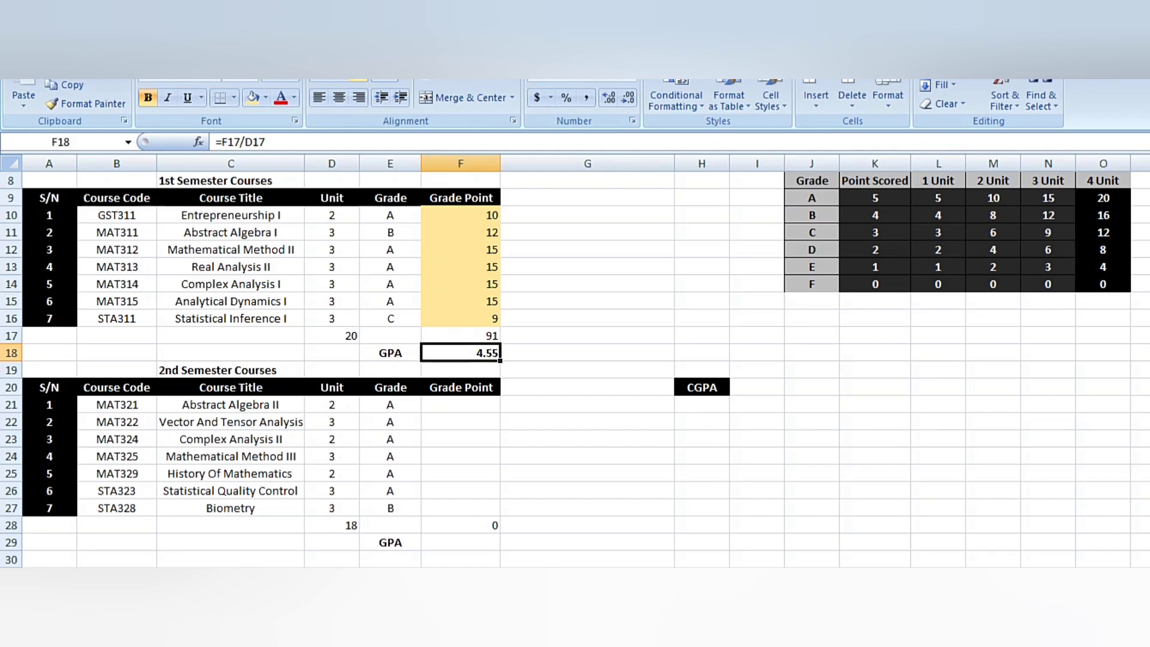
- Enter the second-semester grade points 10 for MAT321, 15 for MAT322 and 10 for MAT324
click(460, 404)
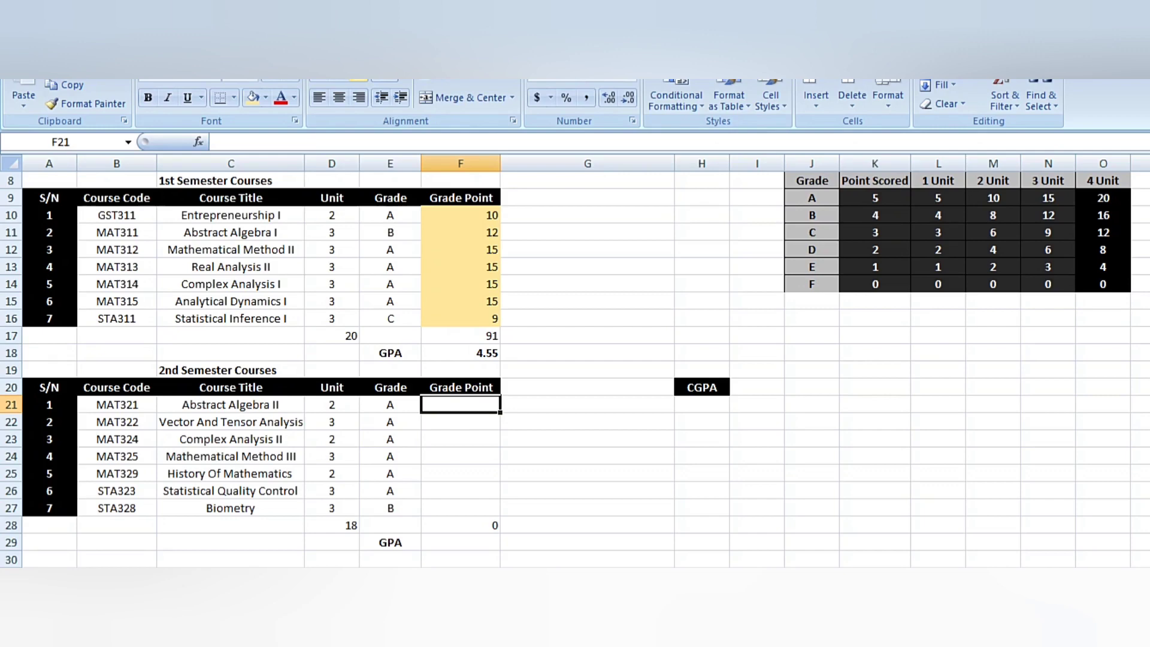
text(10)
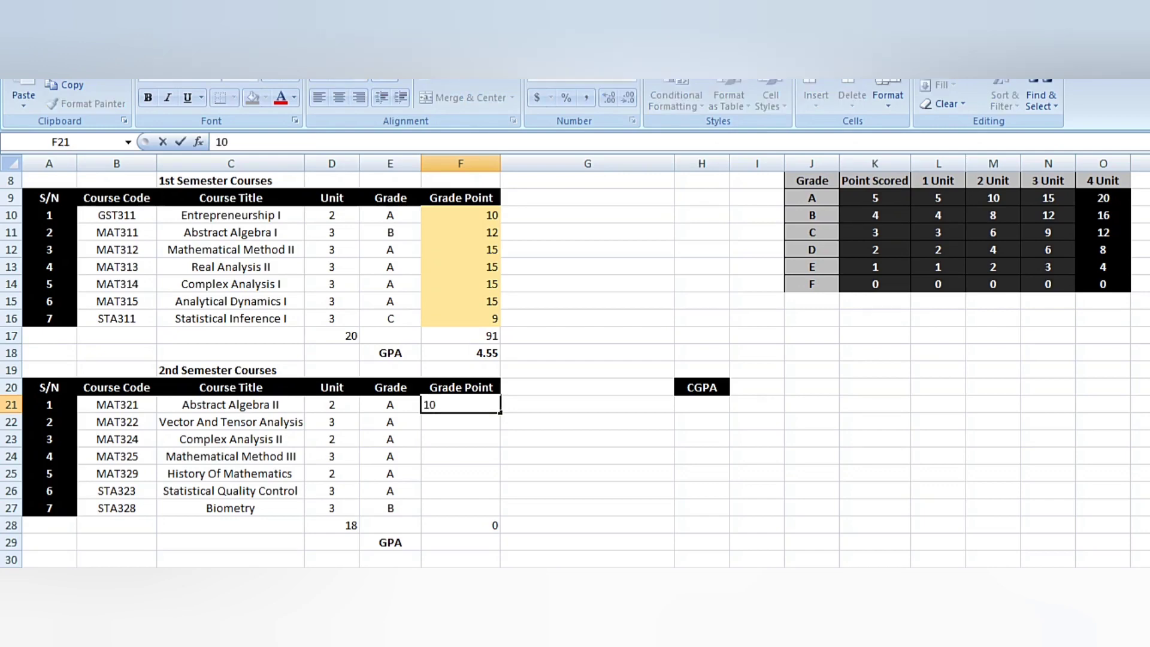
key(Return)
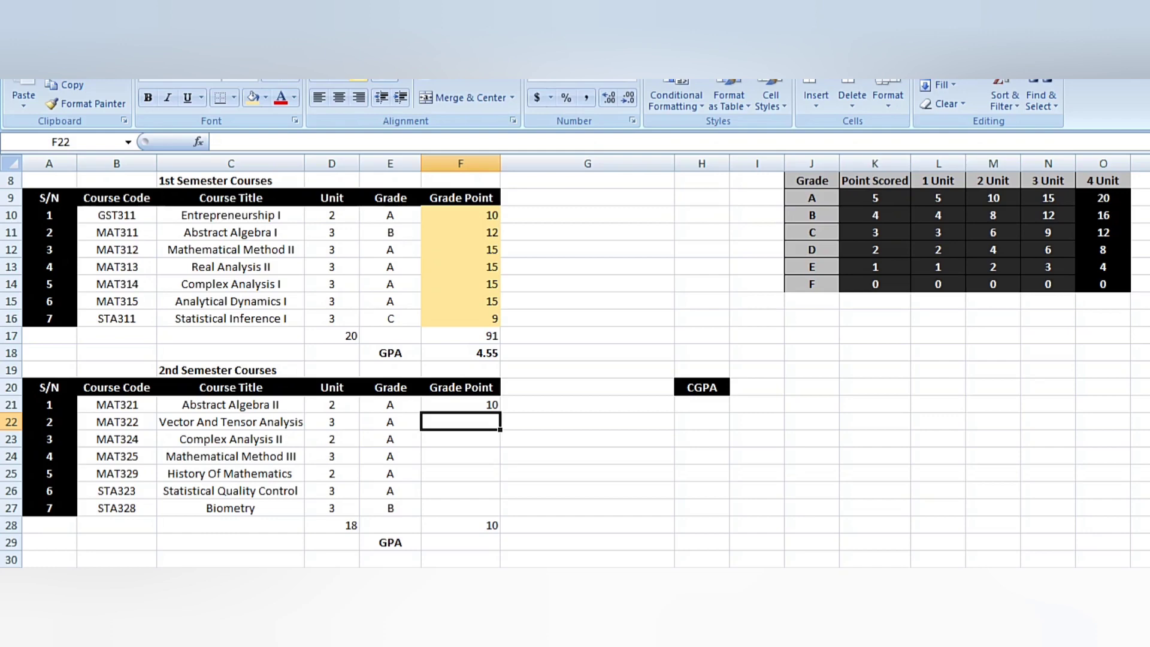
text(15)
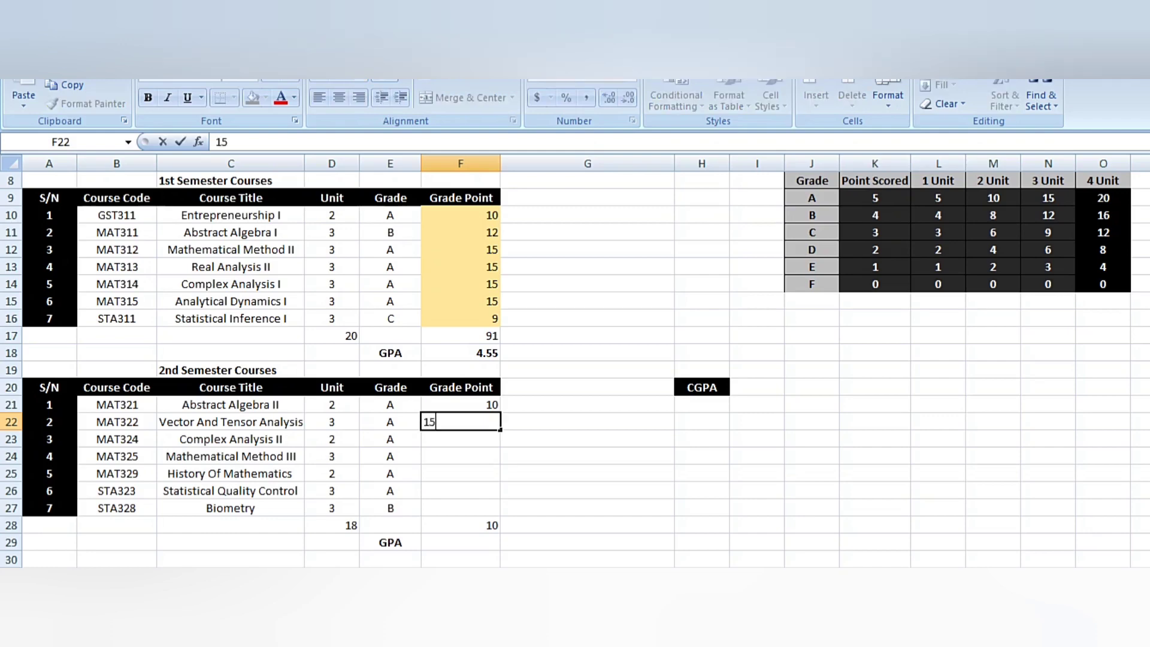
key(Return)
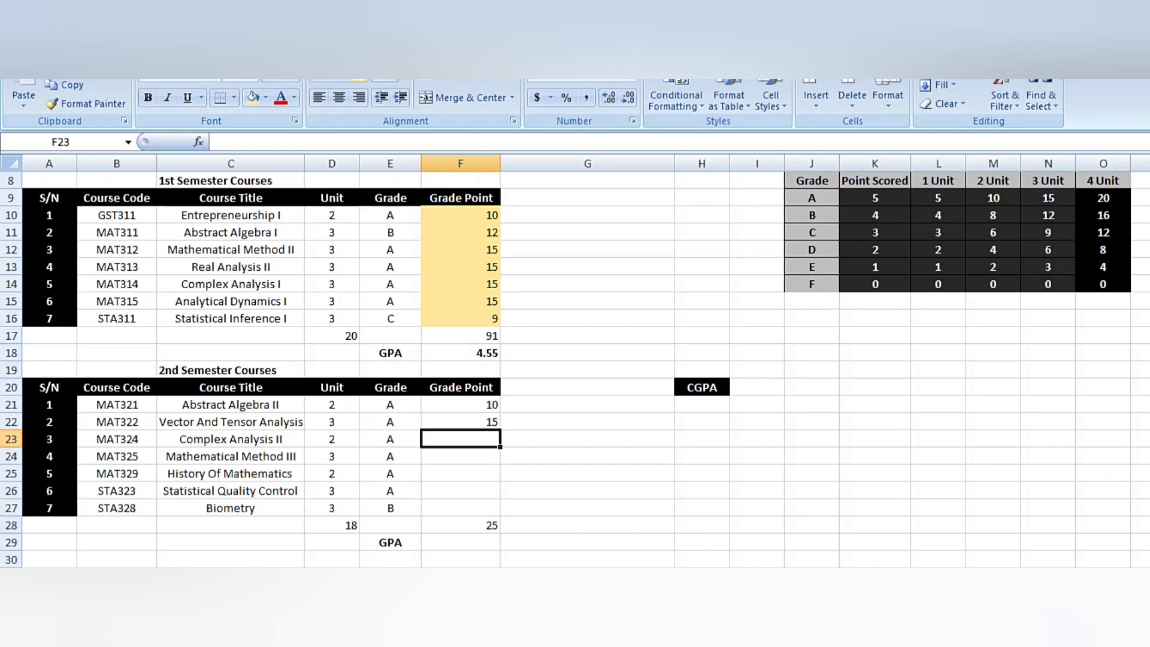
text(10)
key(Return)
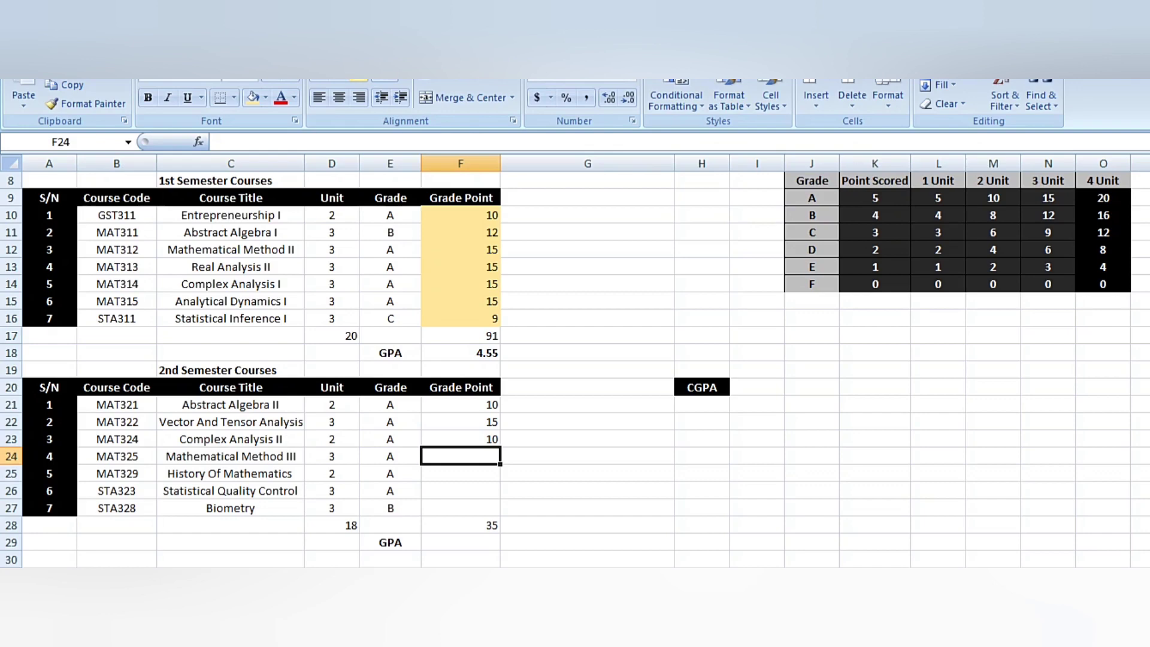
- Enter the second-semester grade points 15 for MAT325, 10 for MAT329, 15 for STA323 and 12 for STA328, and check the totals row
text(15)
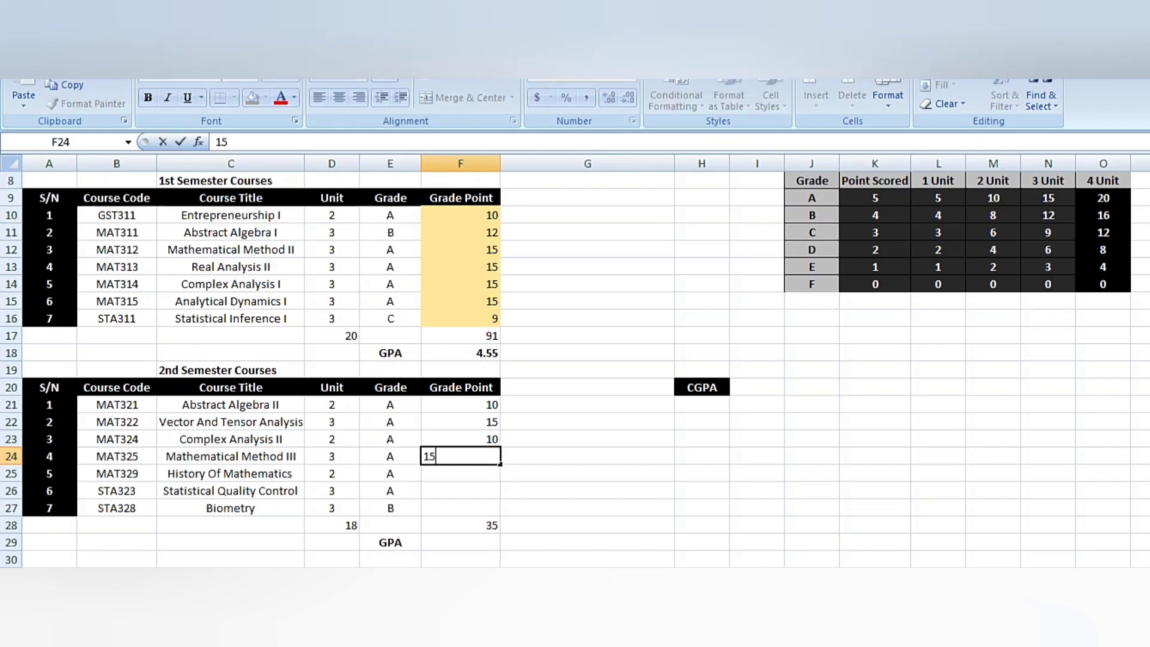
key(Return)
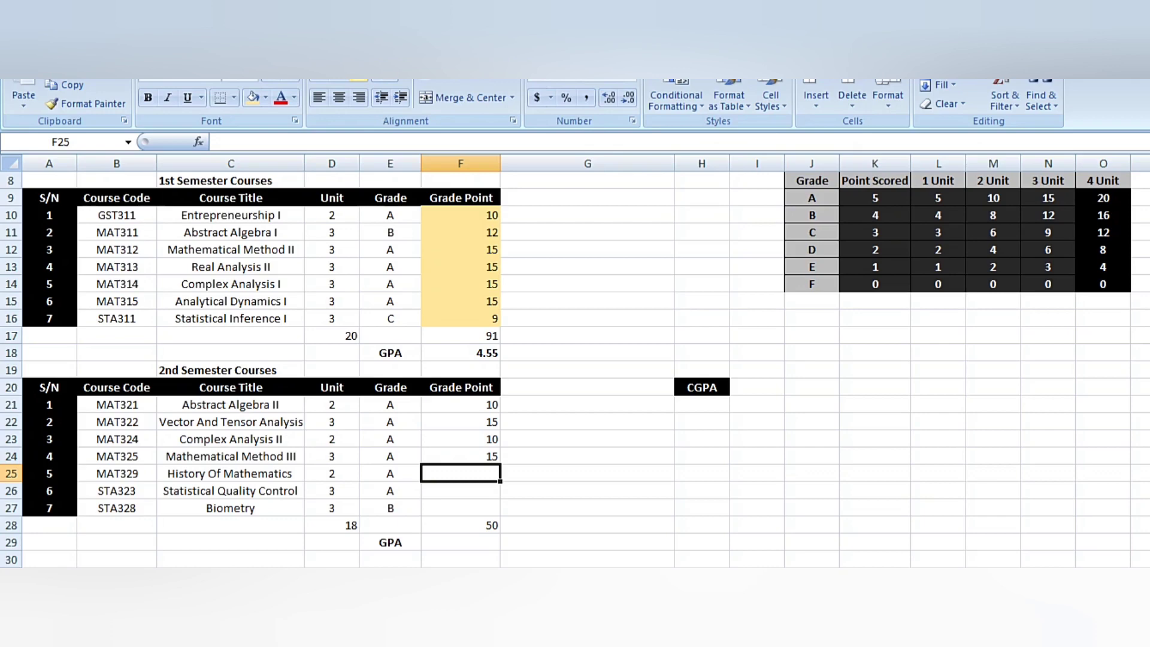
text(10)
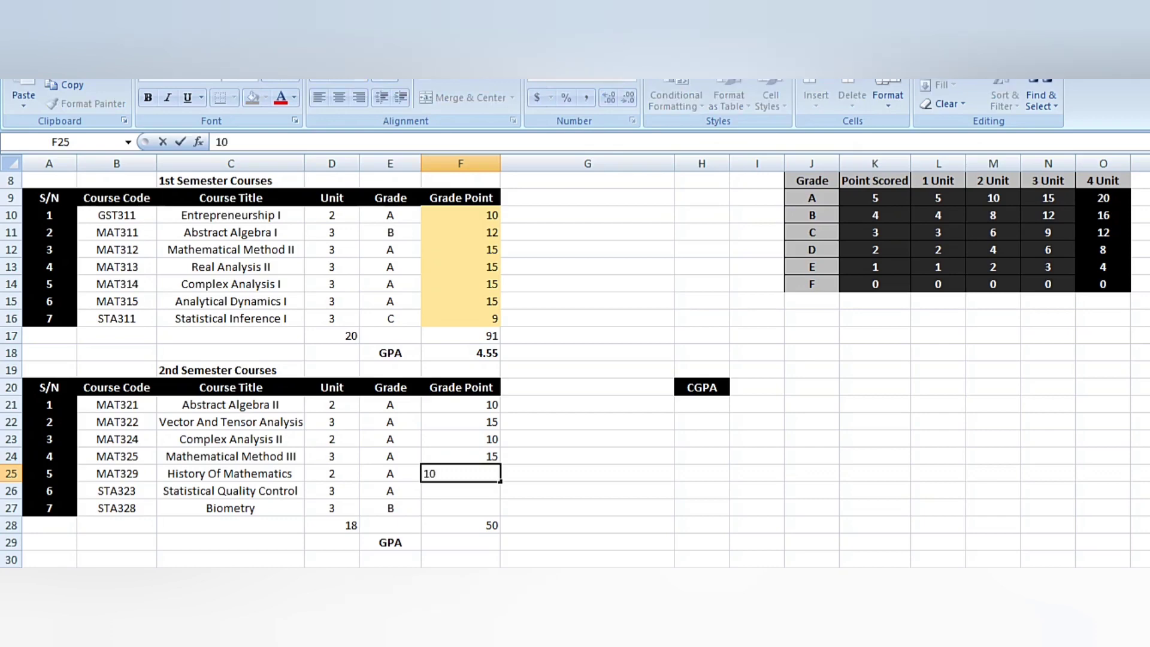
key(Return)
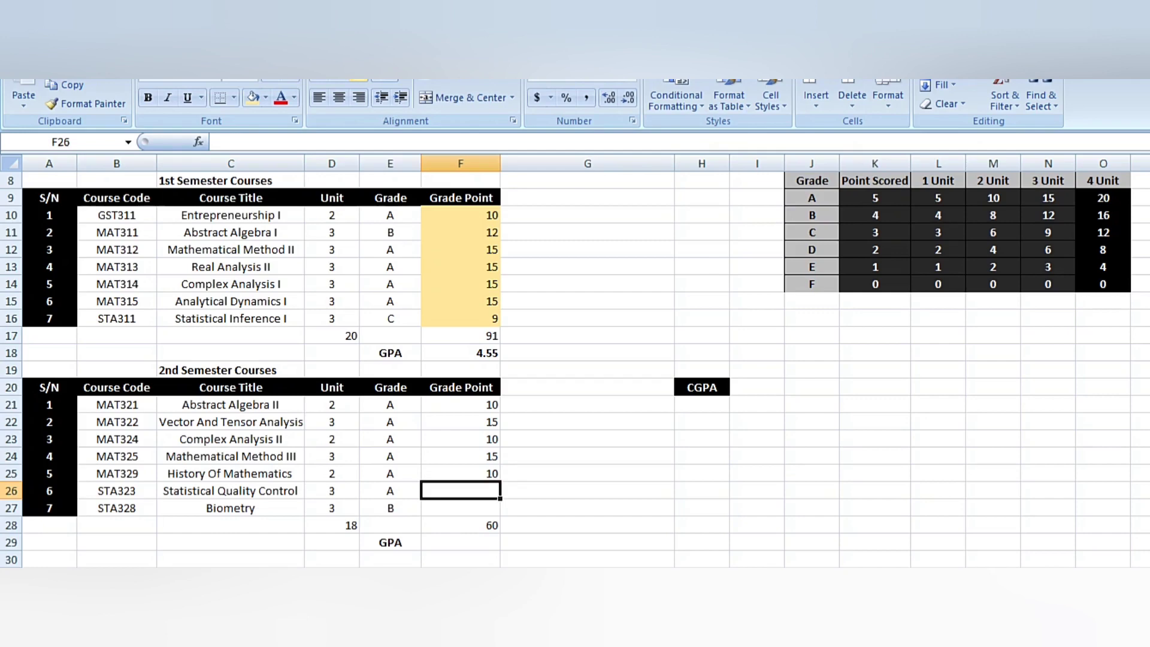
text(15)
key(Return)
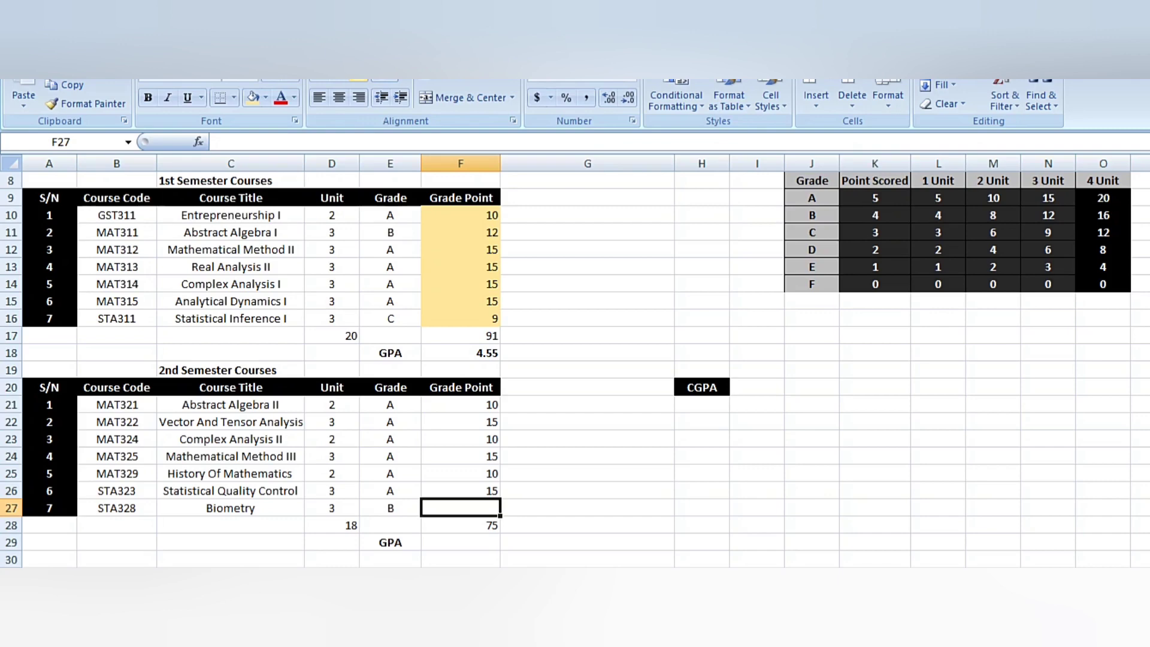
text(12)
key(Return)
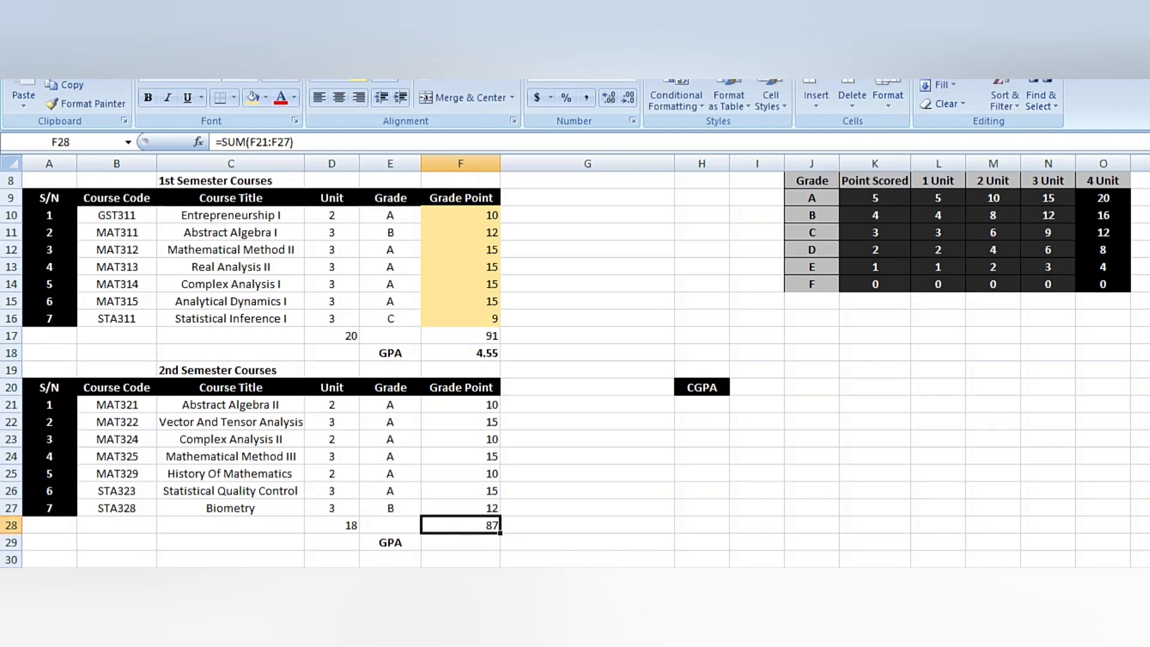
click(332, 525)
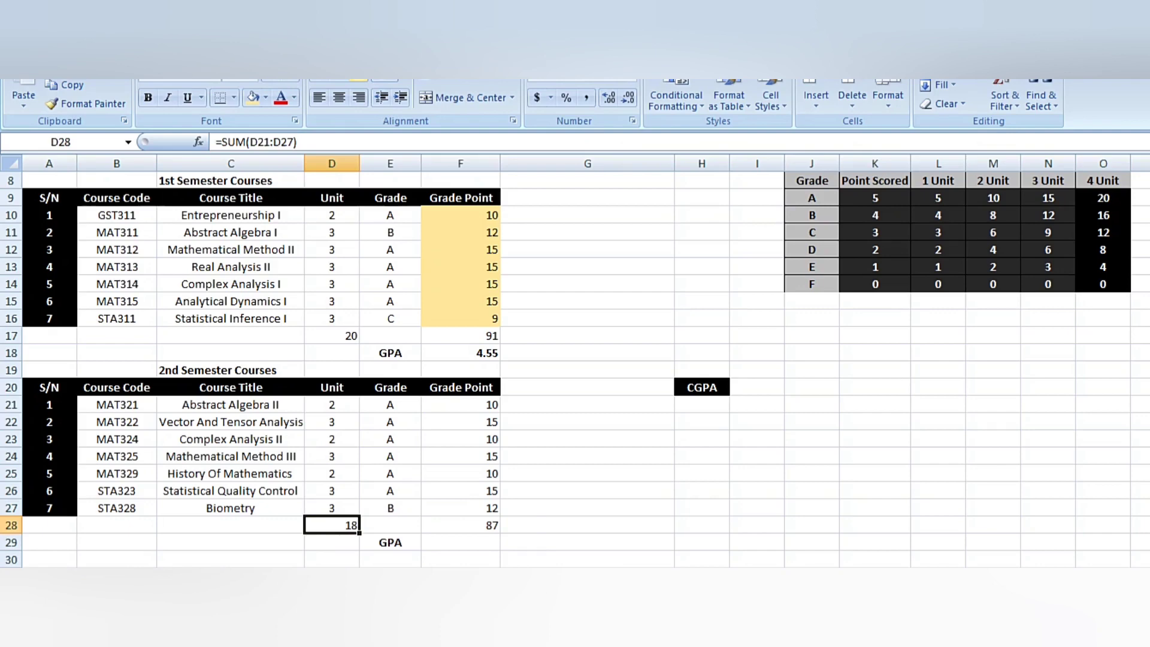
click(460, 524)
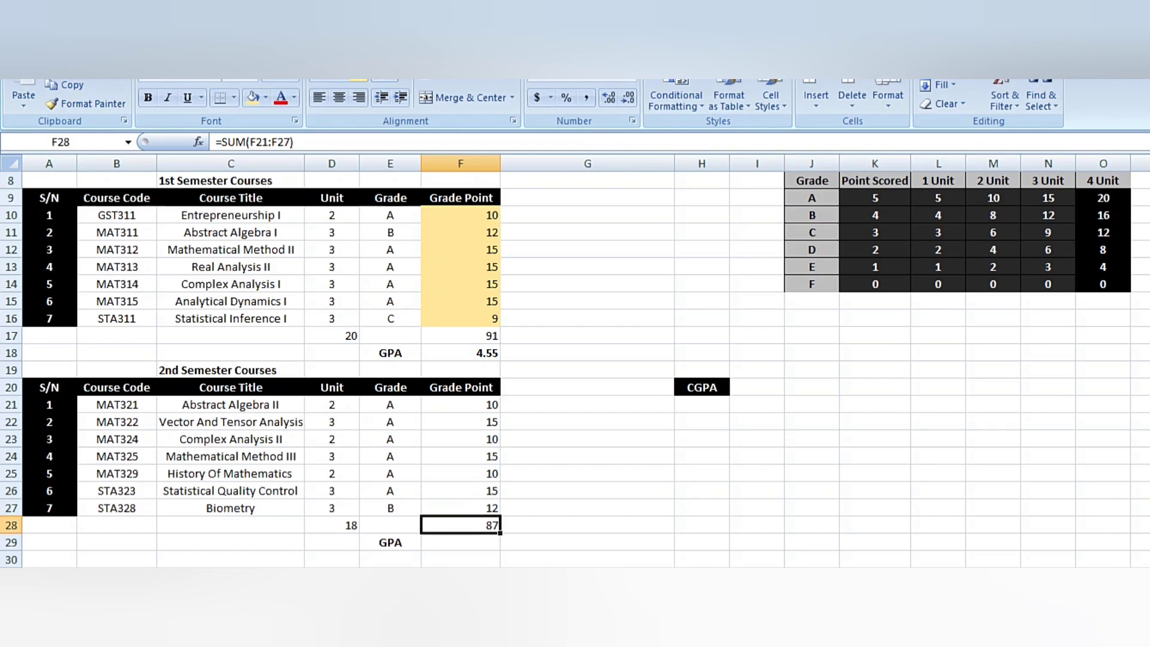
click(460, 542)
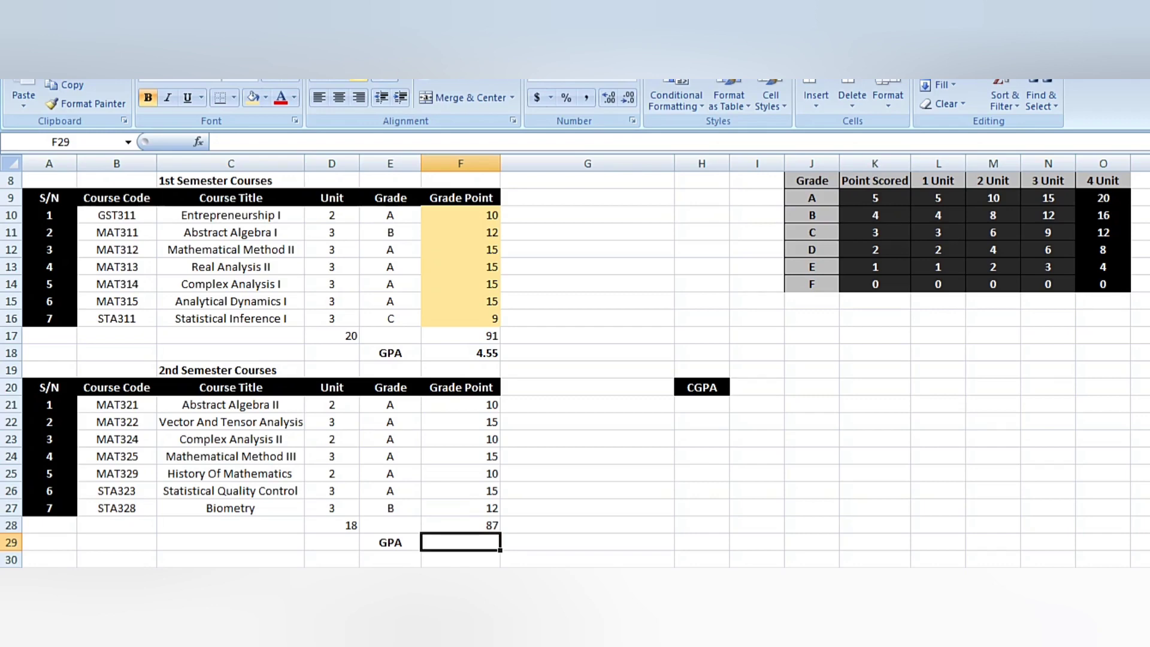
text(=s)
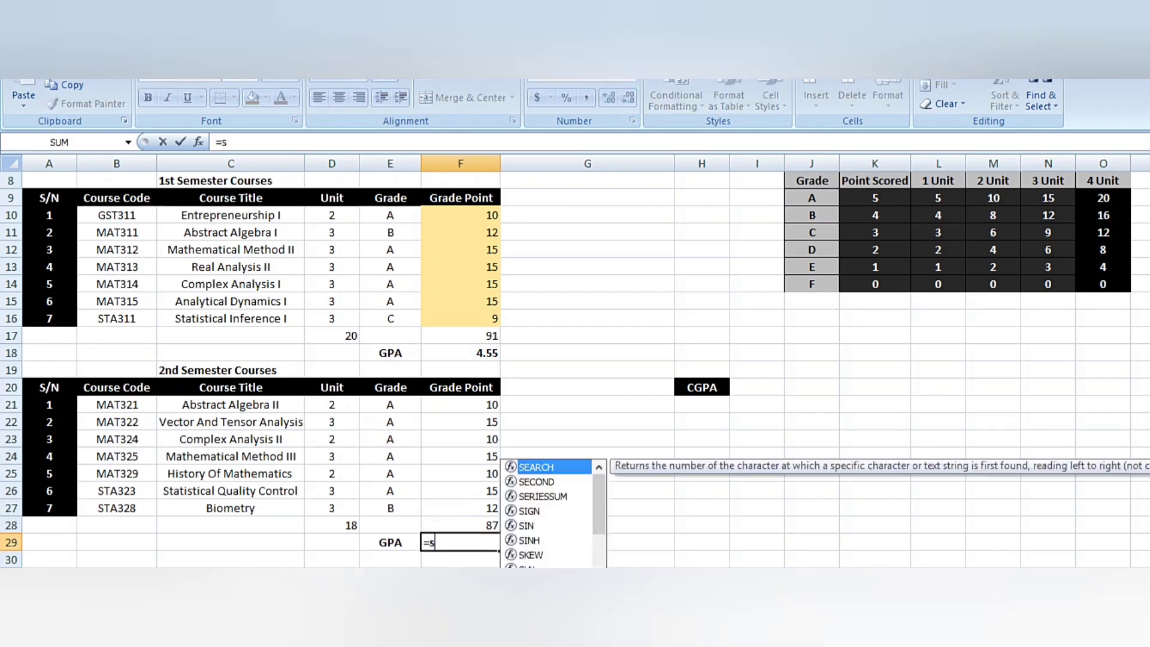
text(um()
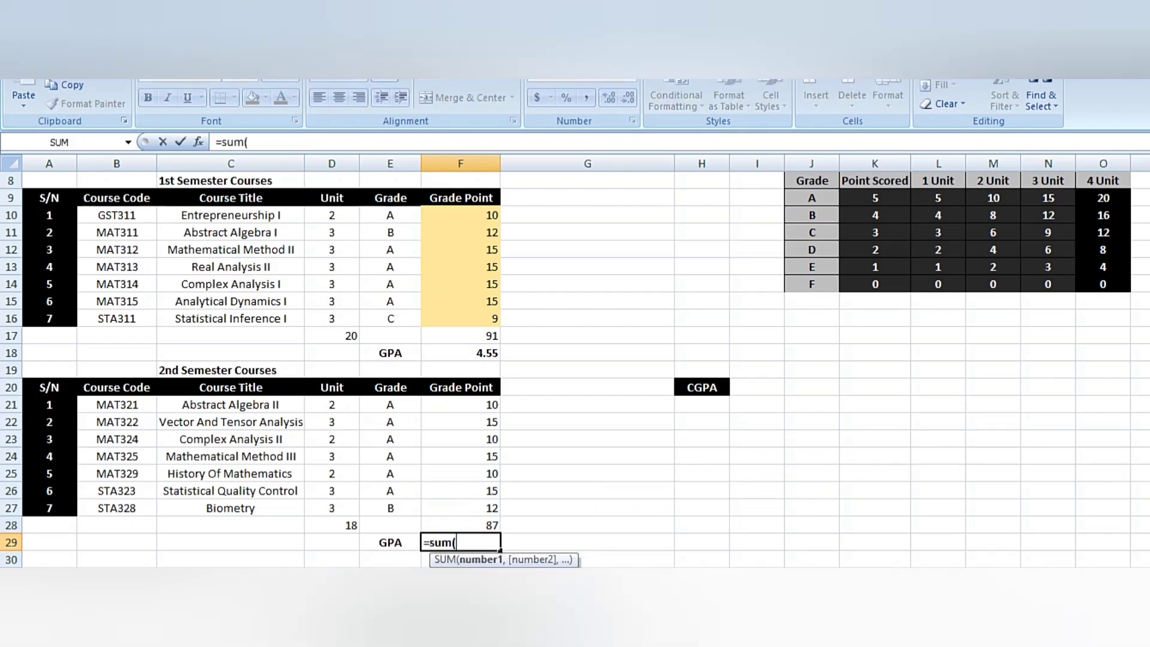
click(460, 405)
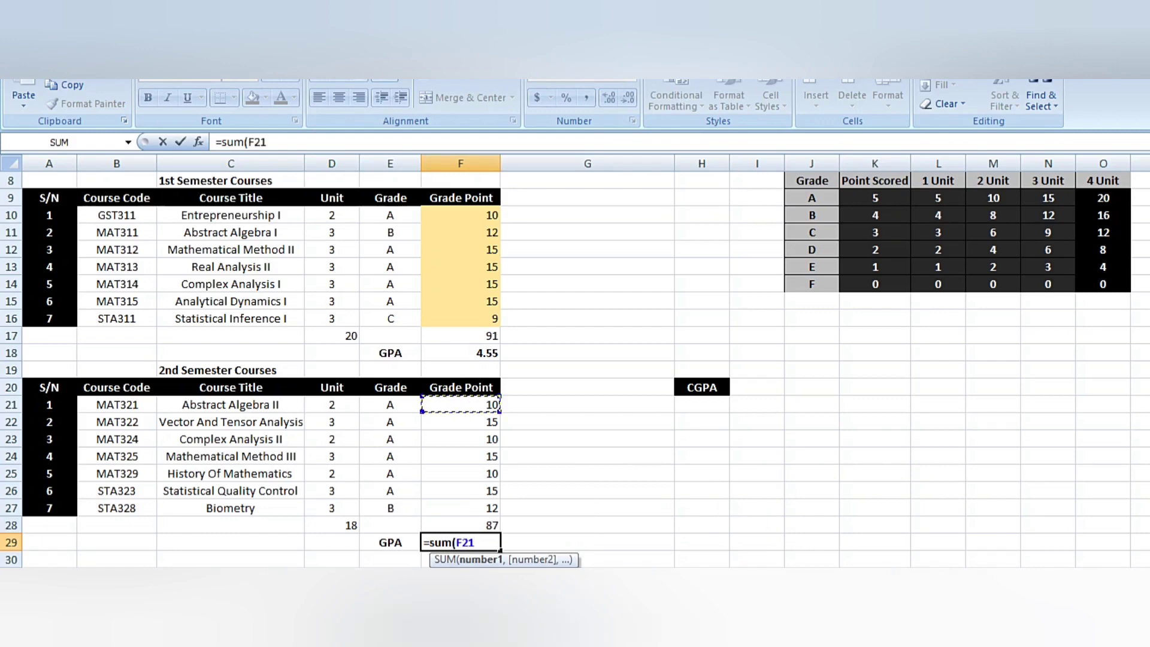
drag(461, 405, 479, 526)
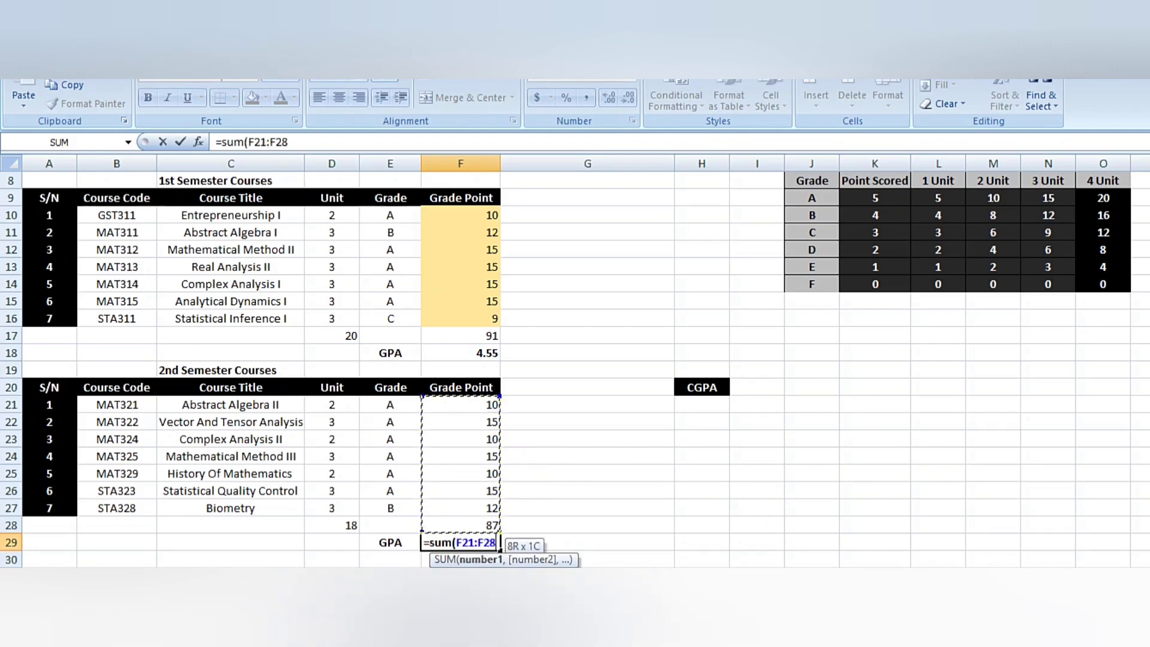
text())
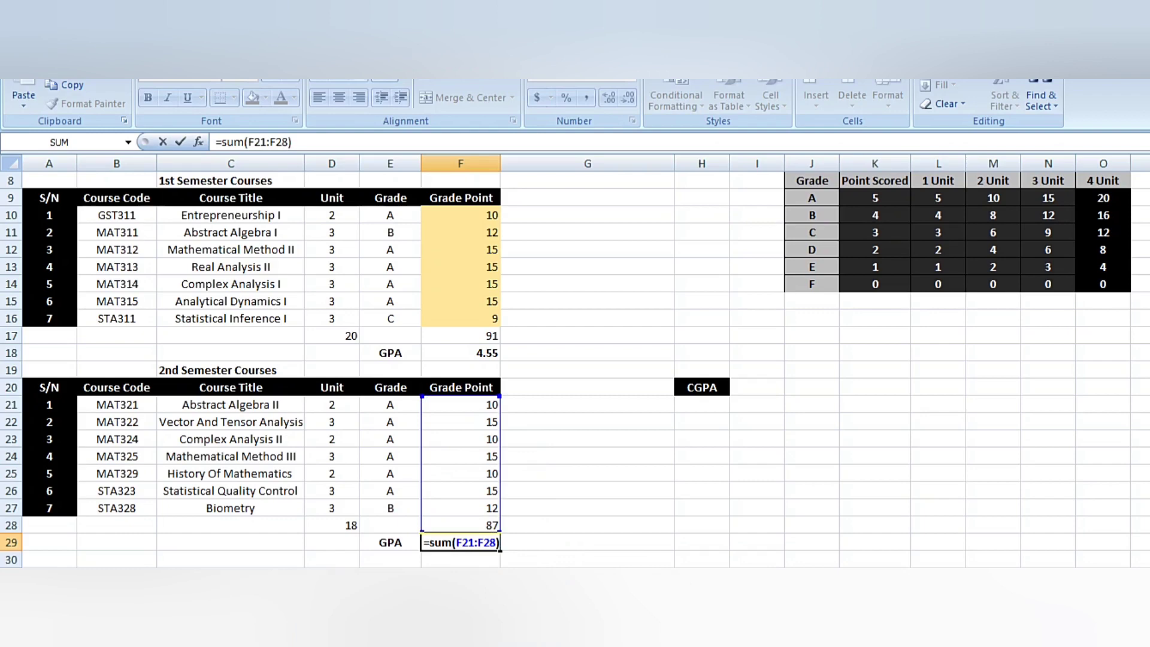
key(Return)
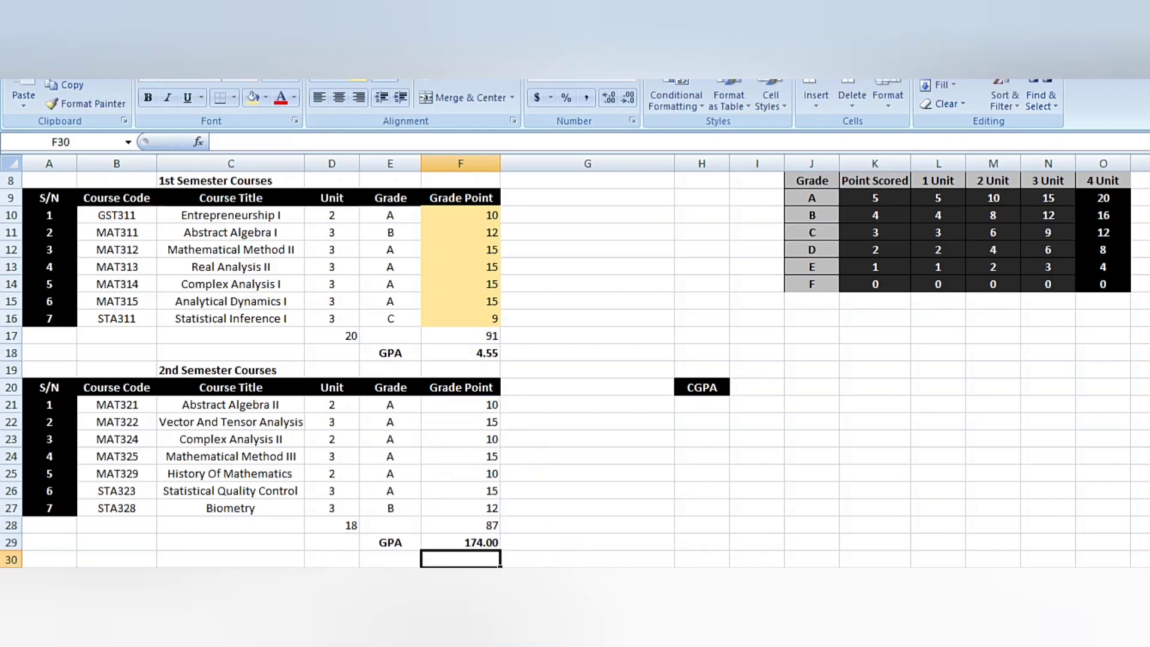
click(460, 542)
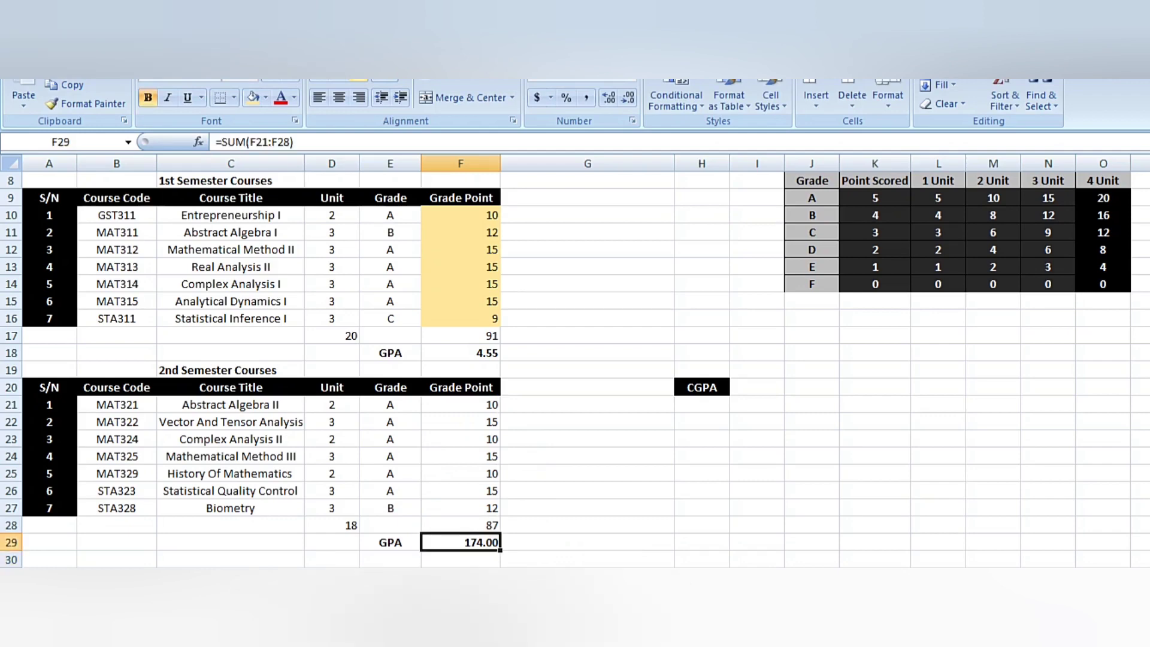
key(BackSpace)
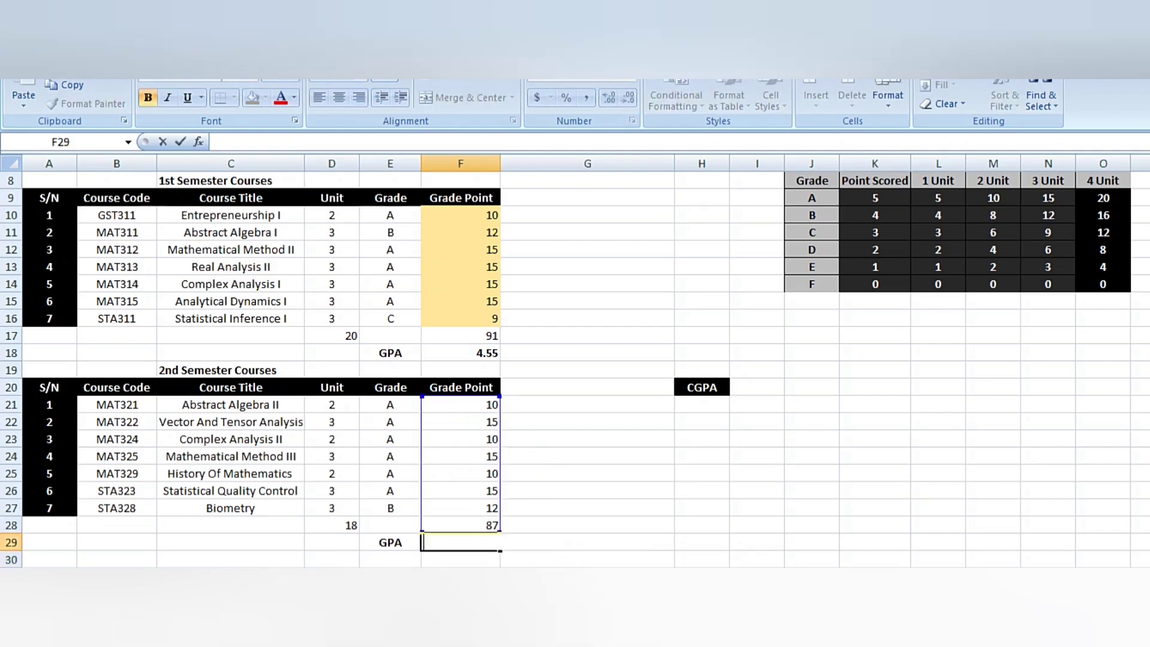
click(587, 473)
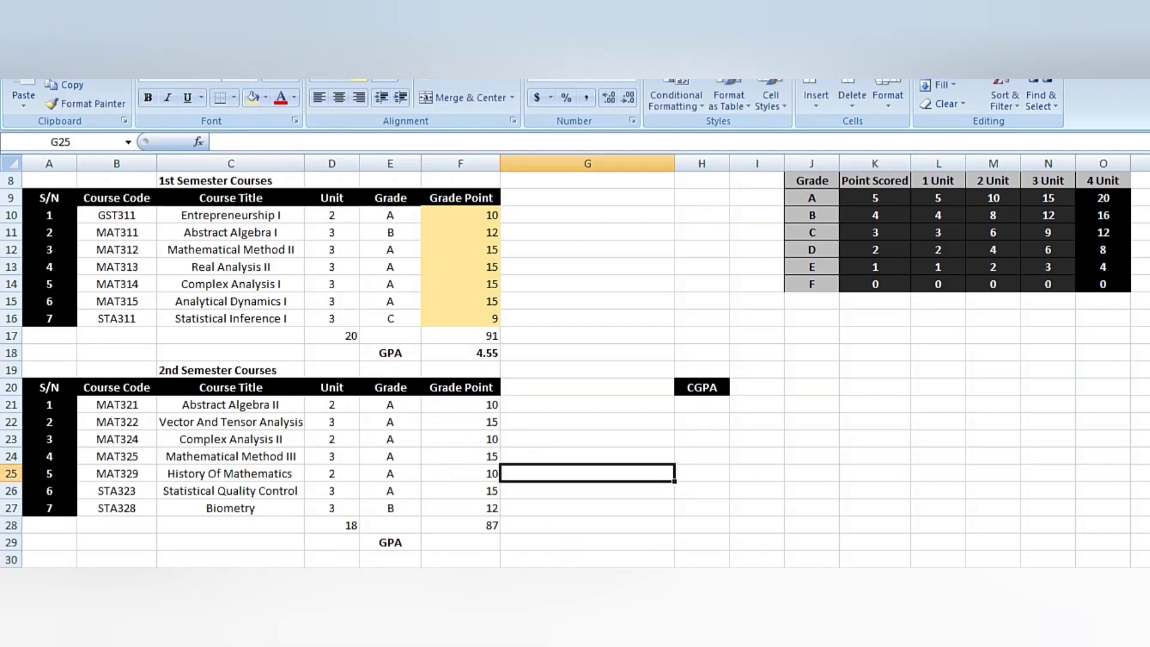
- Calculate the second-semester GPA in F29 by dividing the grade point total F28 by the unit total D28
click(460, 542)
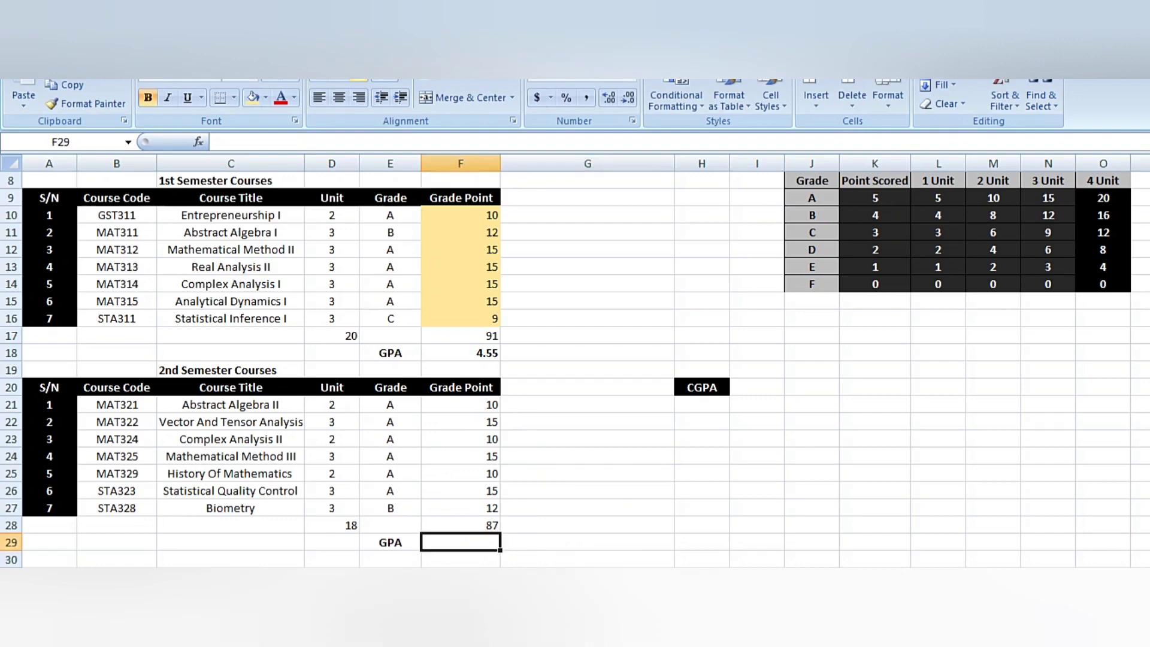
click(461, 525)
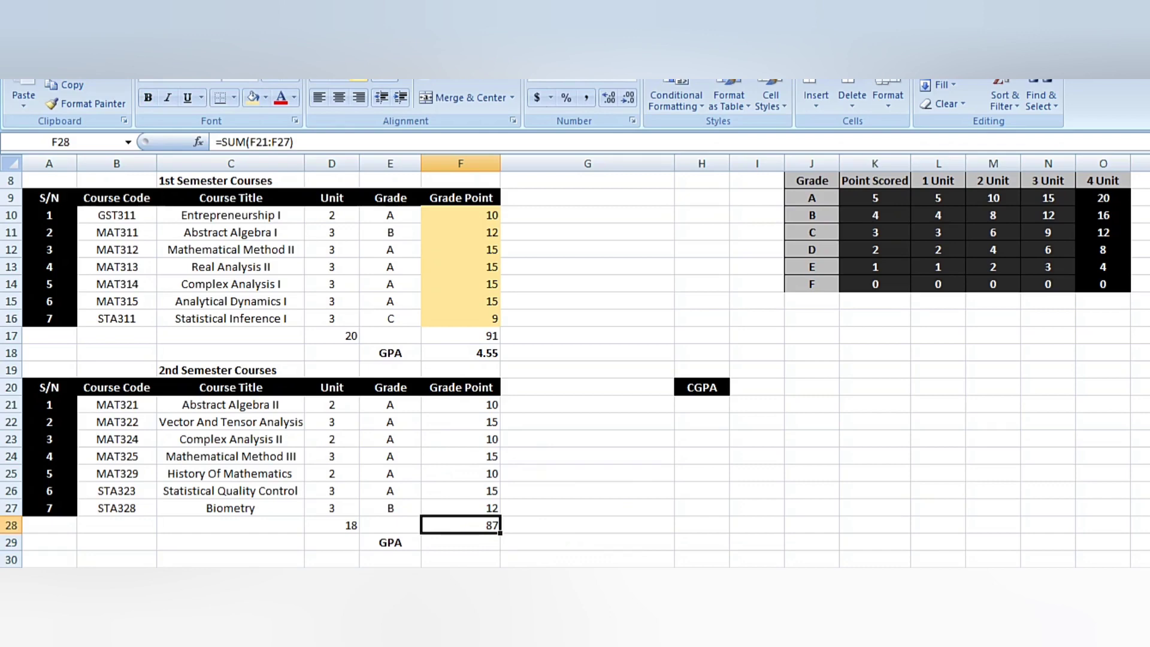
click(331, 525)
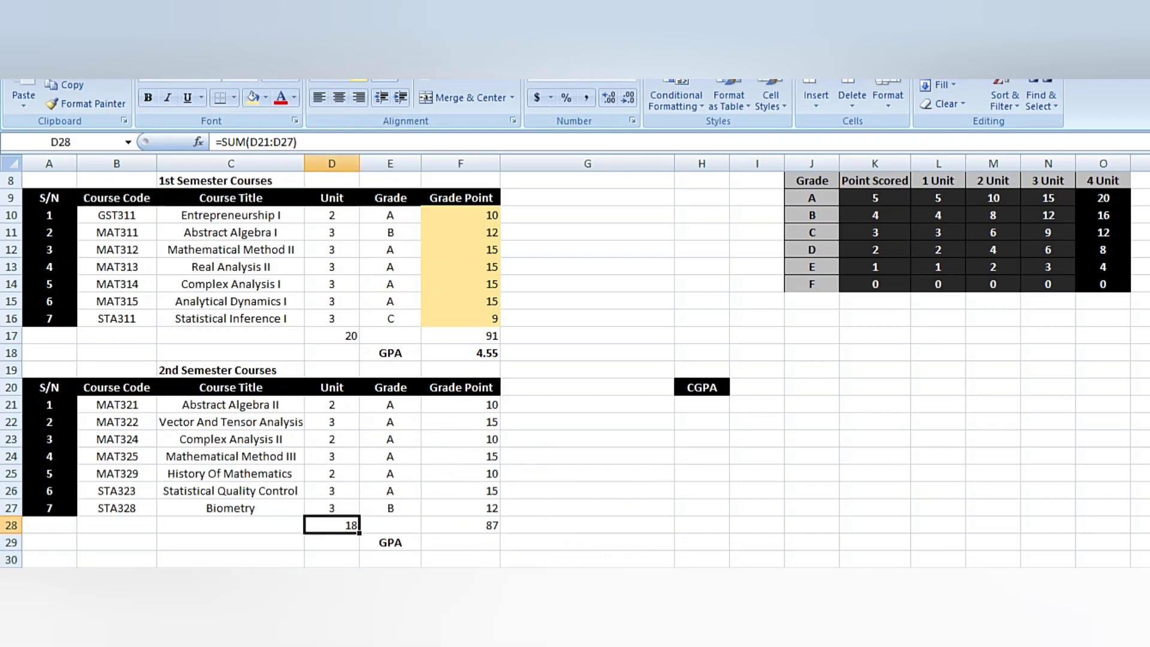
click(461, 542)
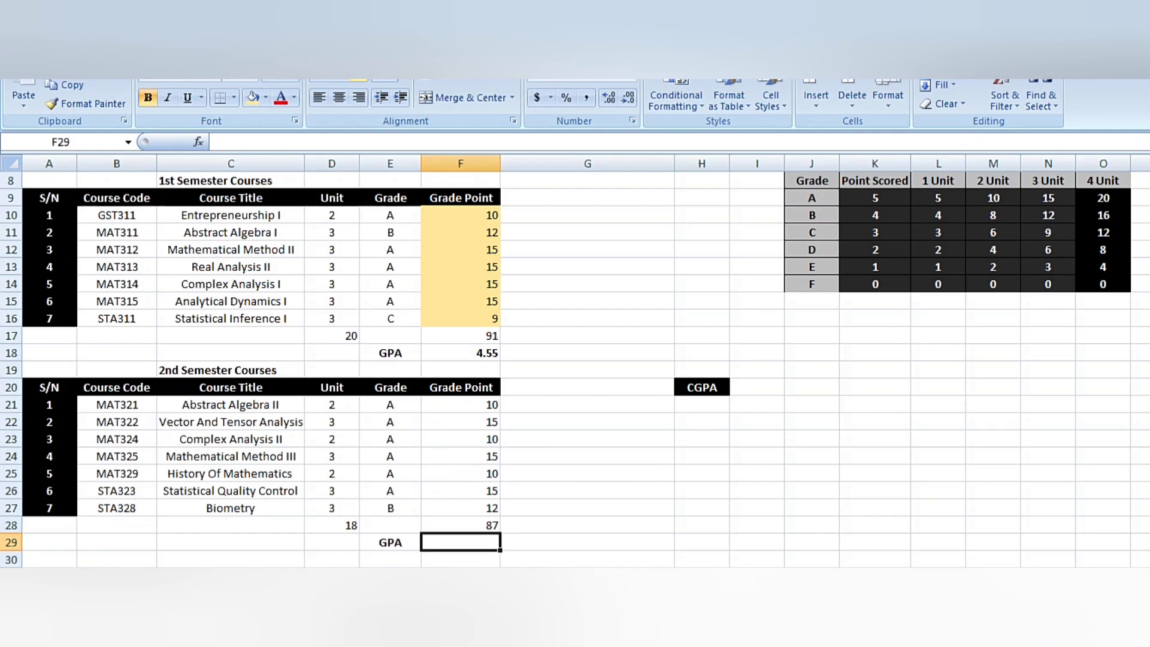
text(=)
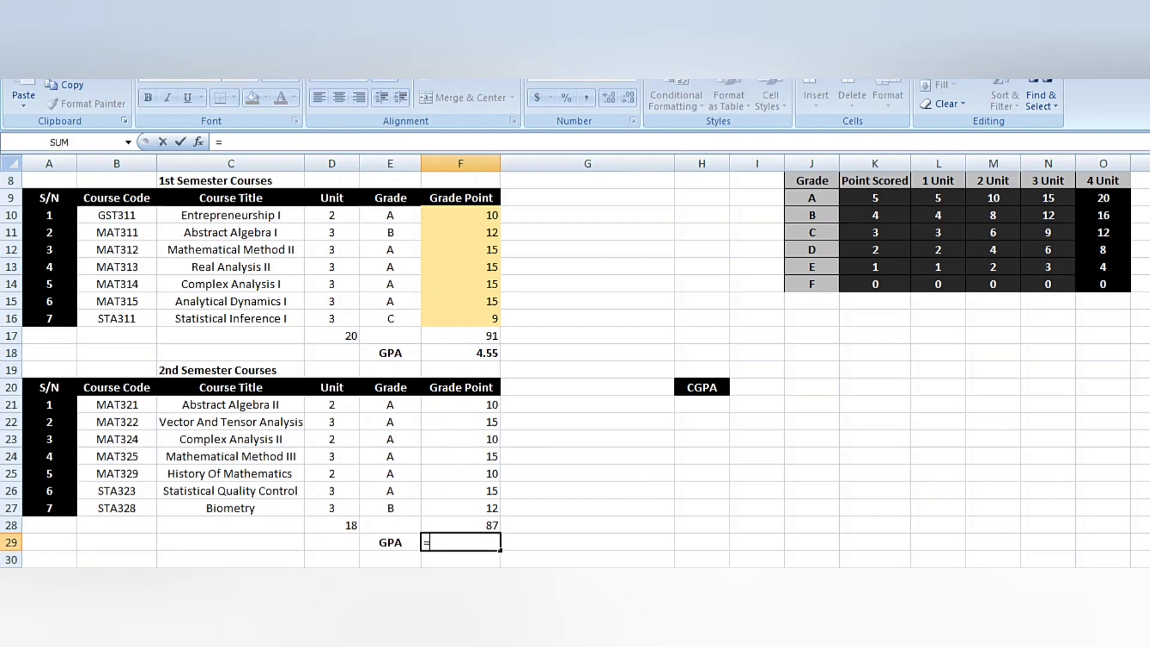
click(460, 525)
text(/)
click(332, 524)
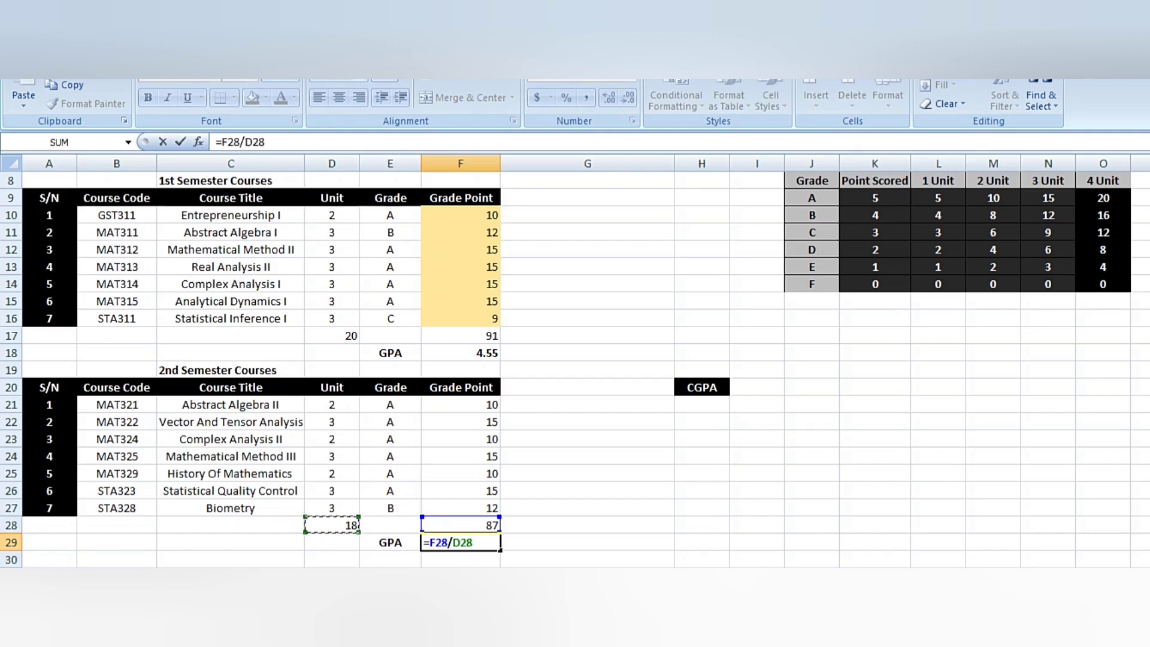
key(Return)
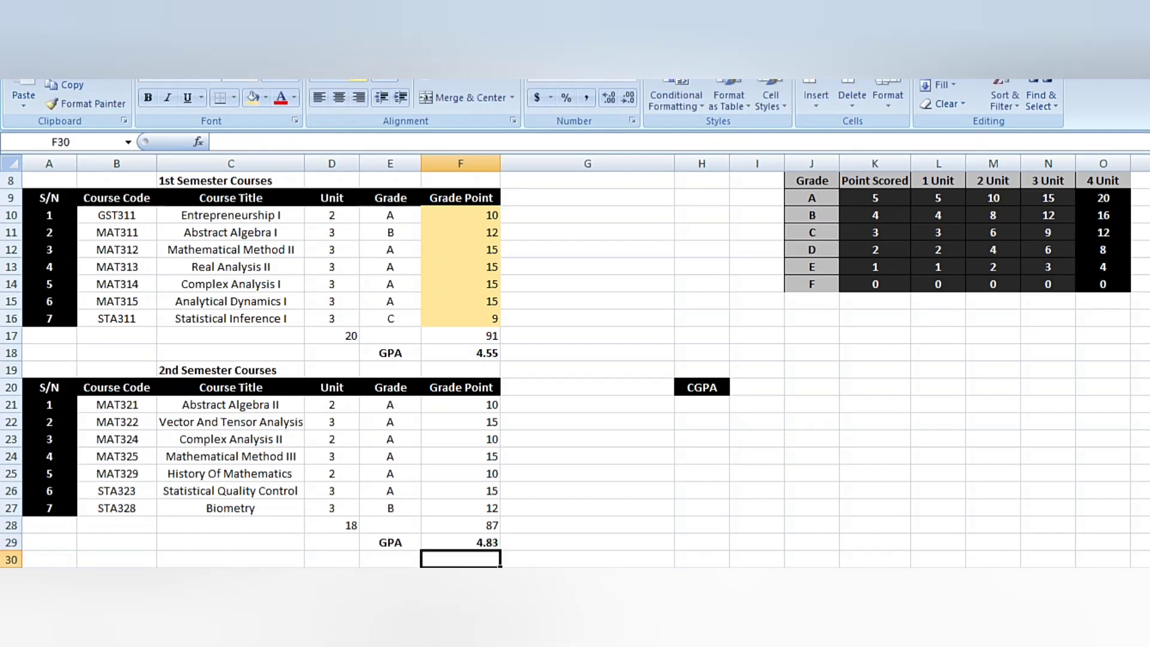
- Add both semesters' grade point totals, F17 and F28, in cell H18 above the CGPA label
click(756, 386)
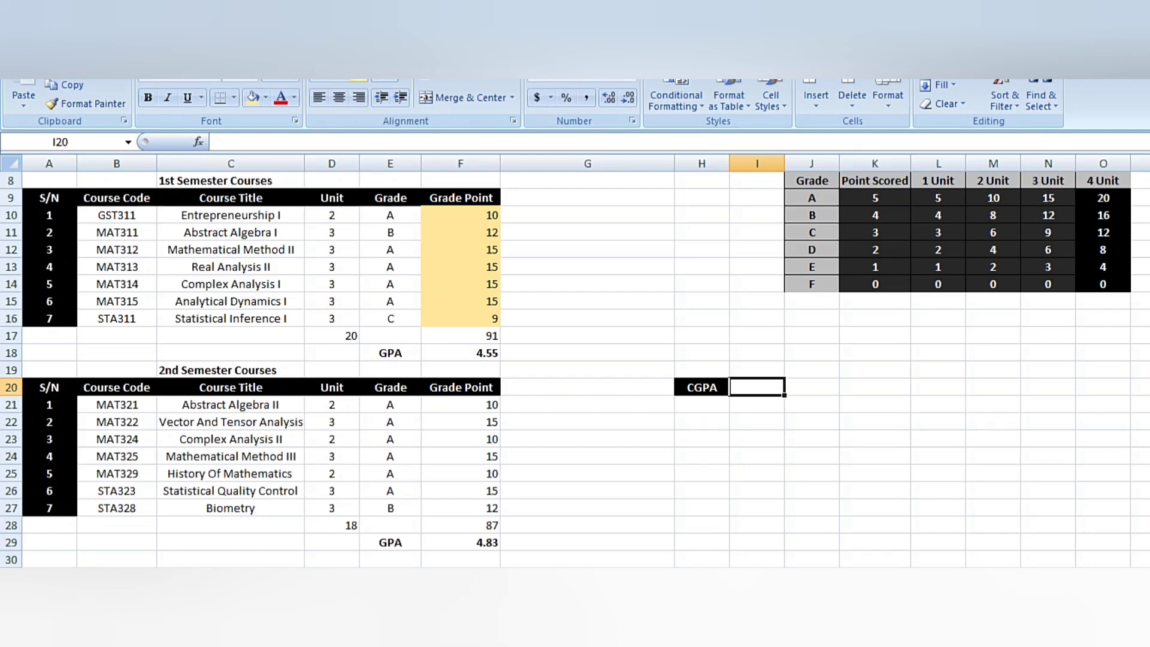
click(702, 352)
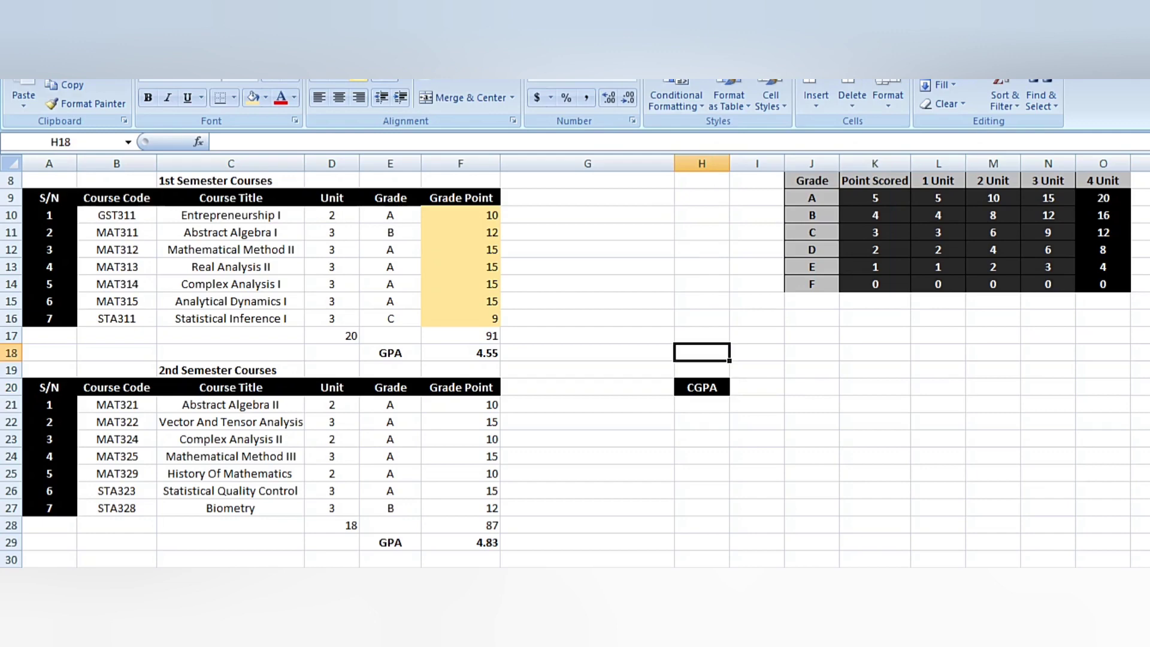
text(=)
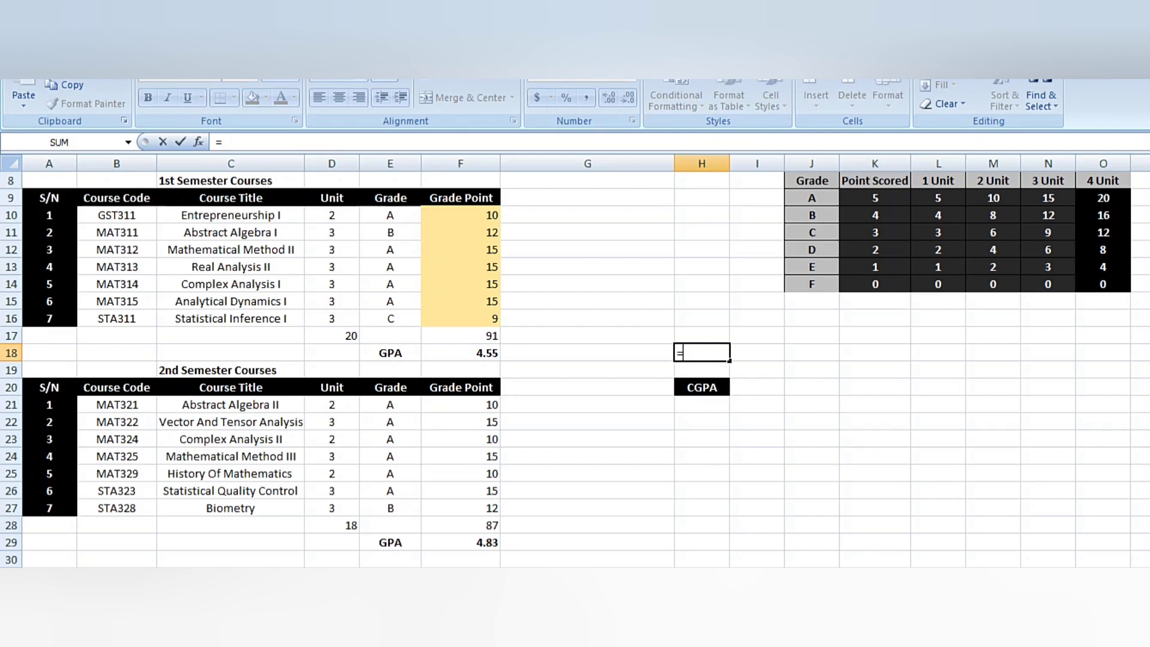
click(460, 336)
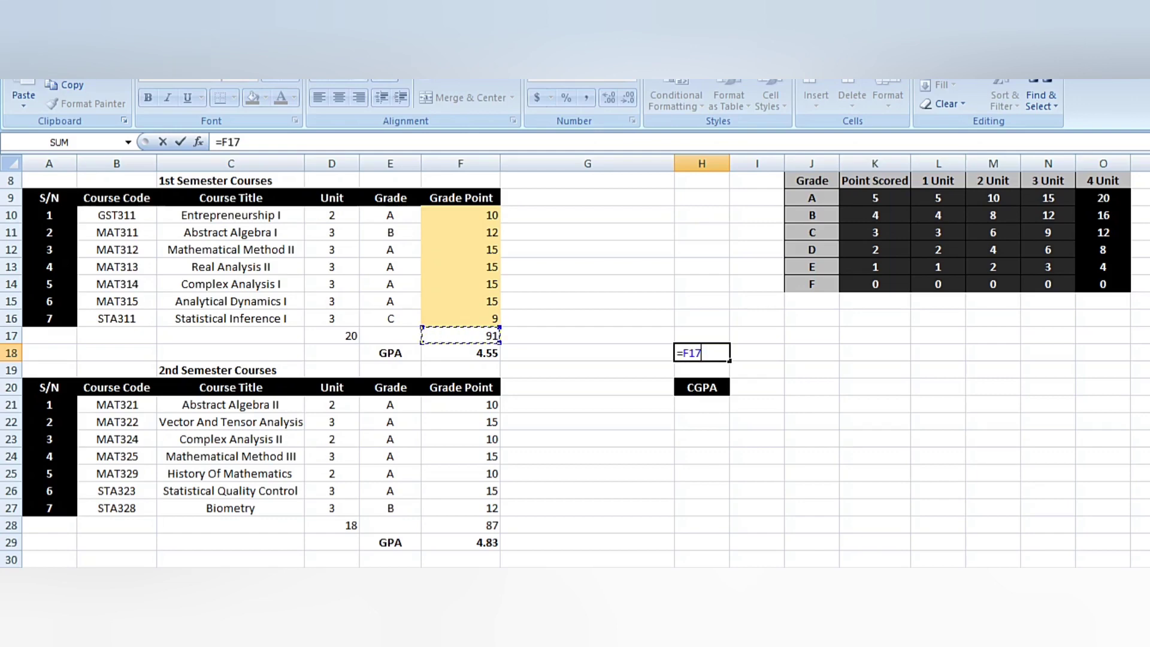
text(+)
click(460, 525)
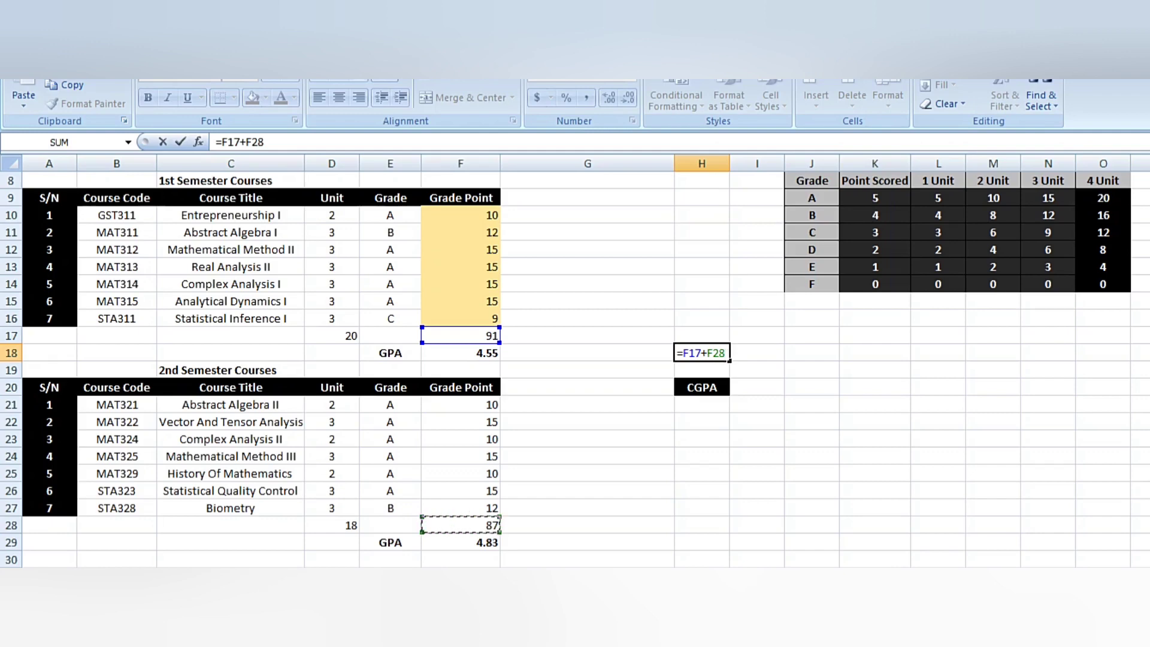
key(Return)
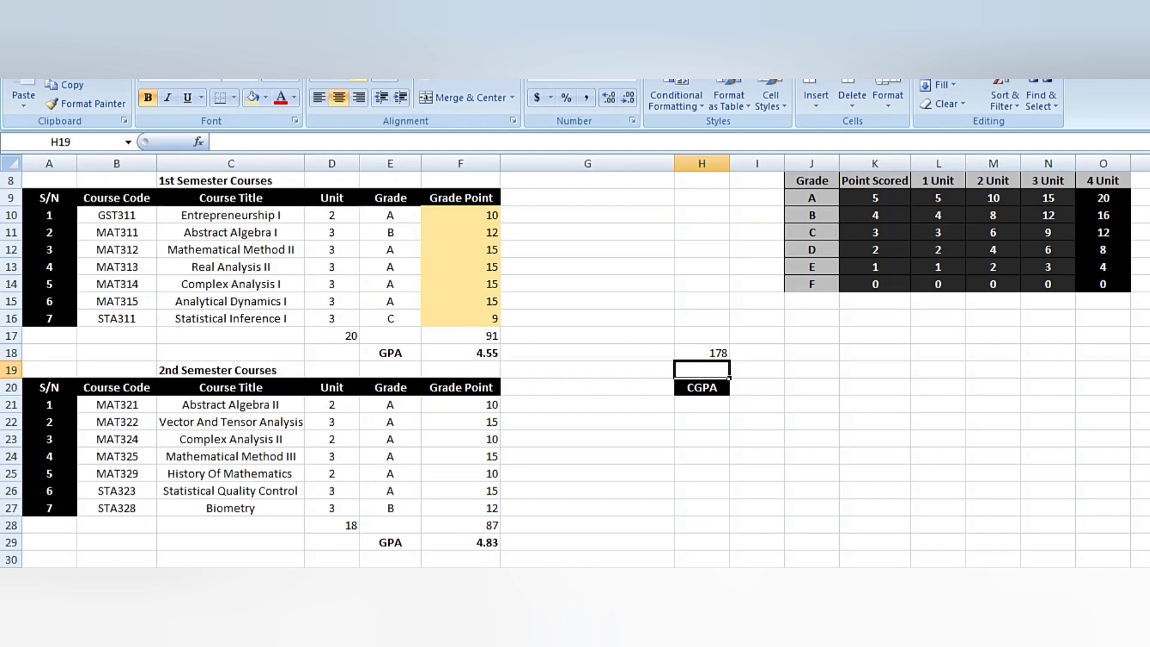
- Add both semesters' unit totals, D17 and D28, in cell H19
text(=)
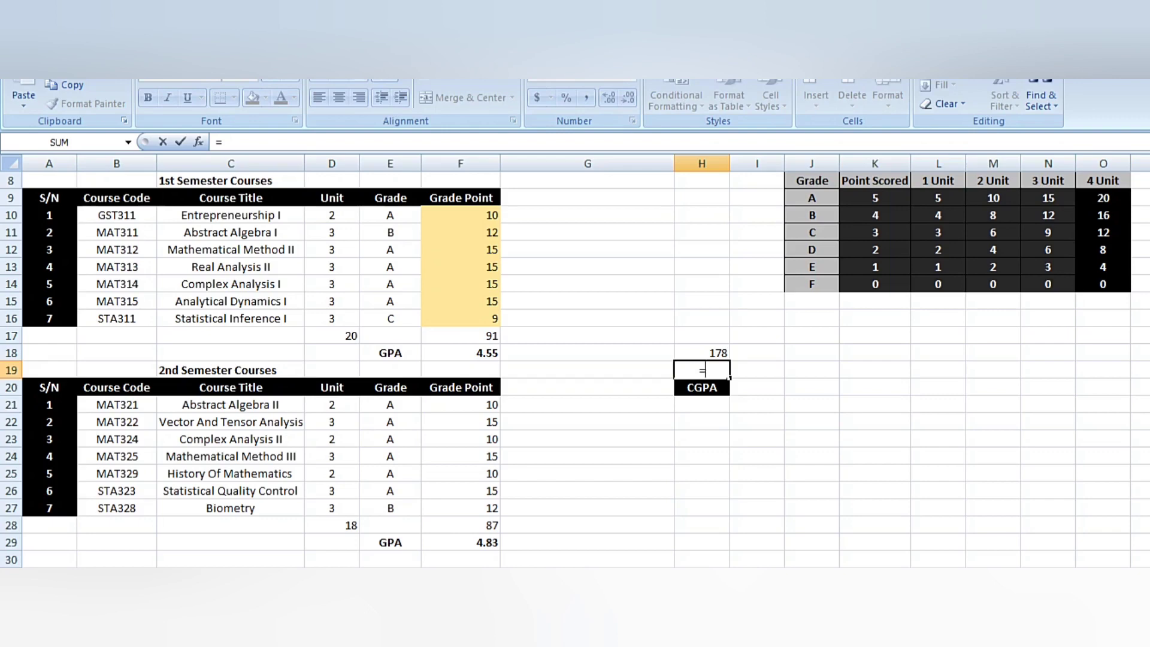
click(331, 335)
text(+)
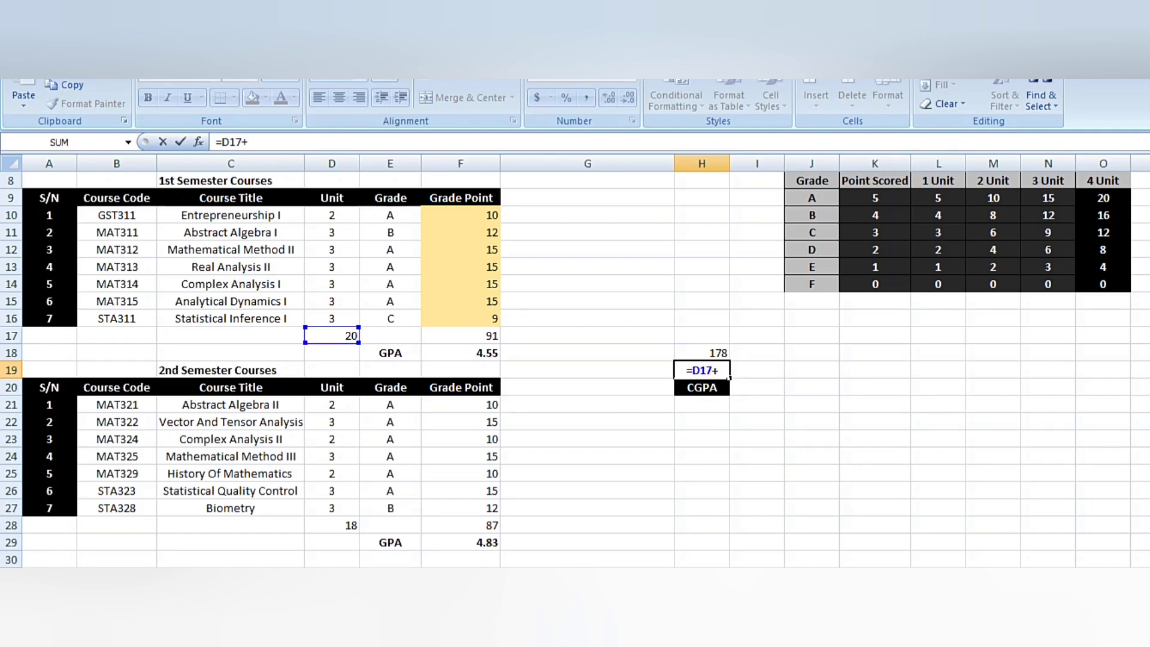
click(331, 524)
key(Return)
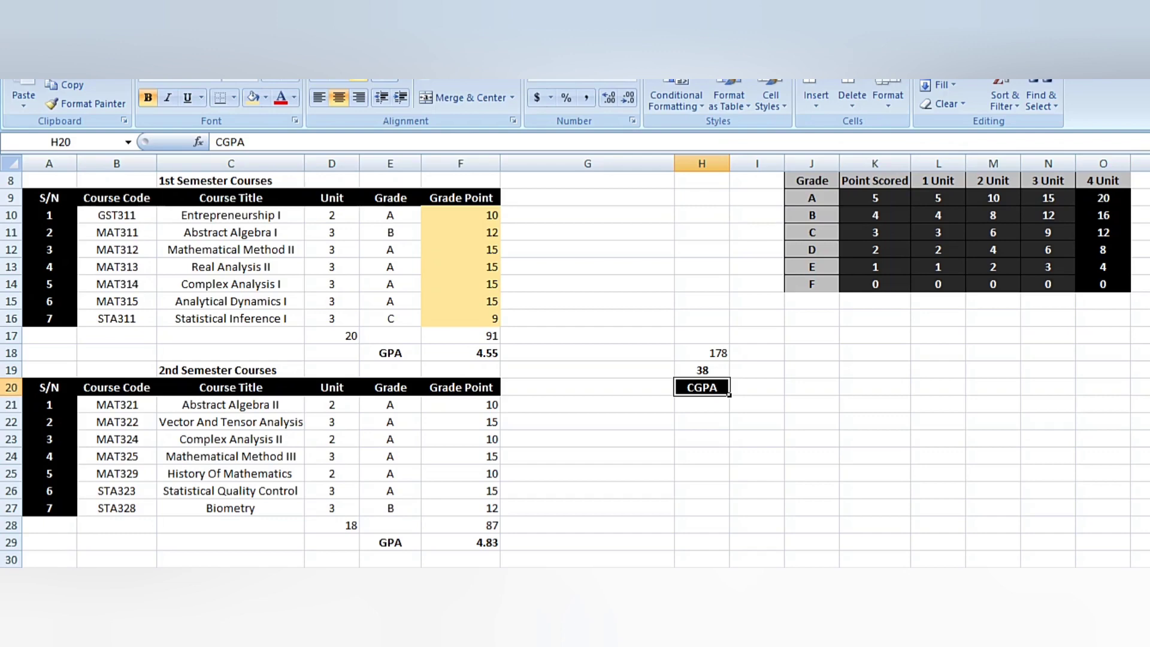
- Calculate the CGPA in I20 by dividing the combined grade points H18 by the combined units H19
click(757, 387)
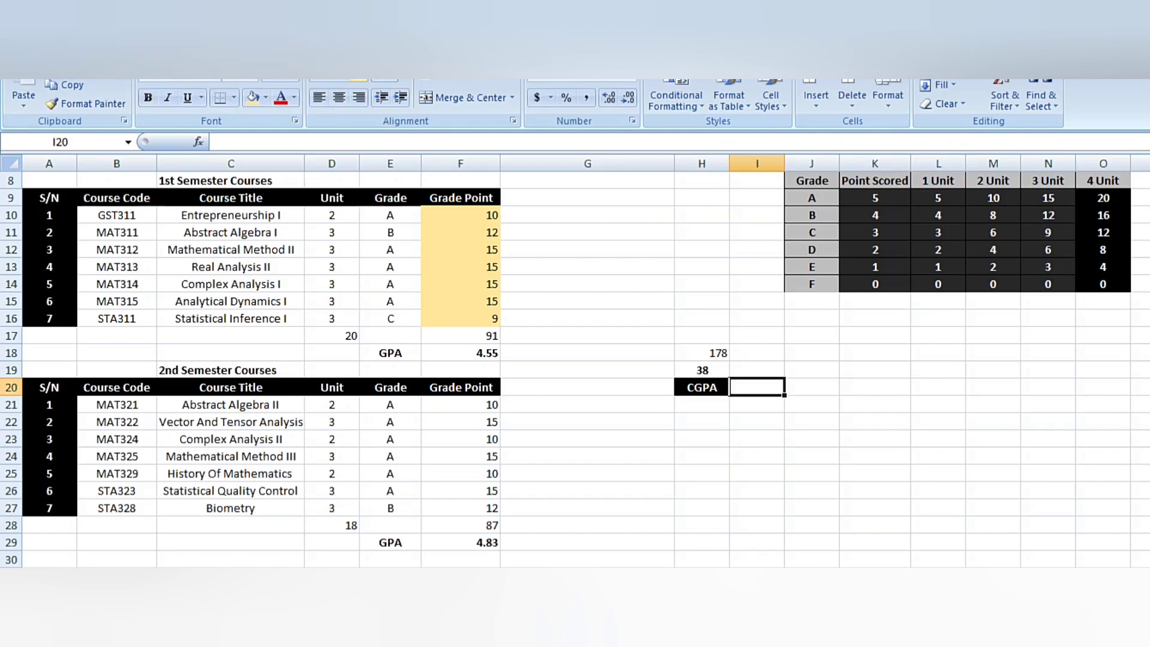
click(702, 353)
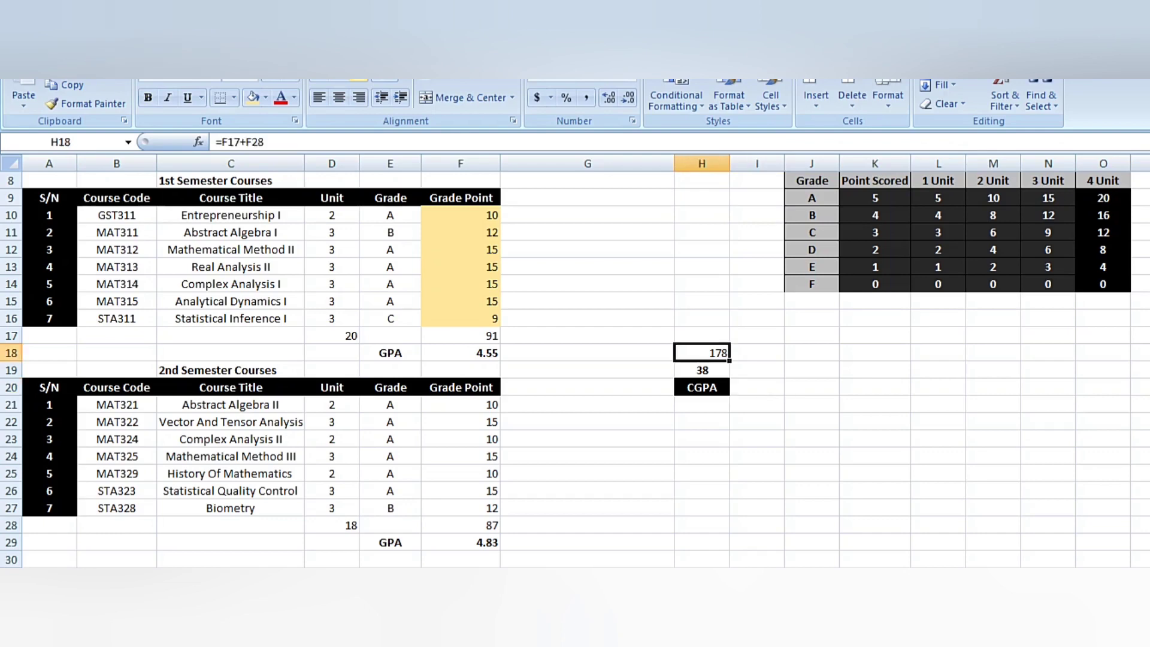
click(756, 387)
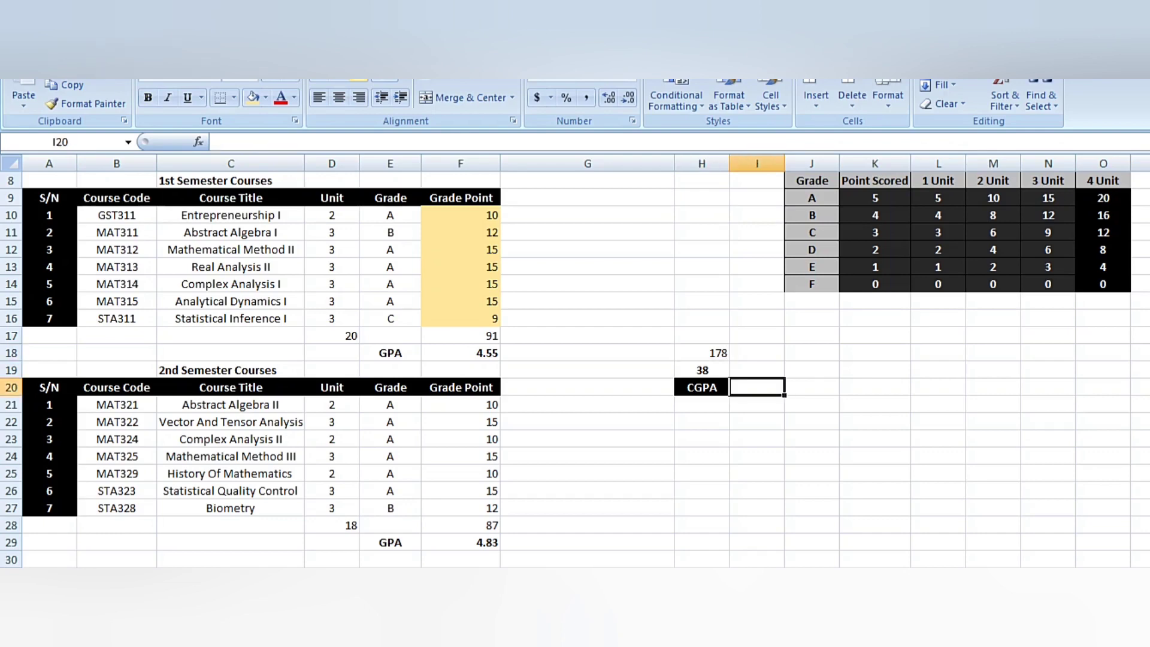
text(=)
click(702, 353)
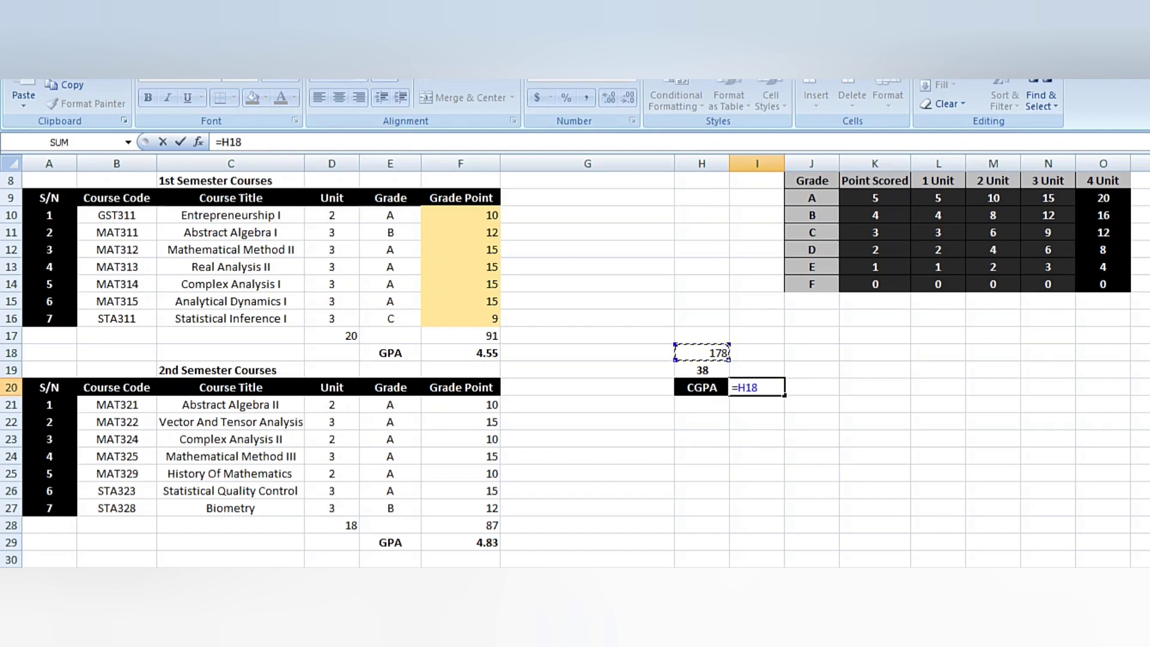
text(/)
click(702, 369)
key(Return)
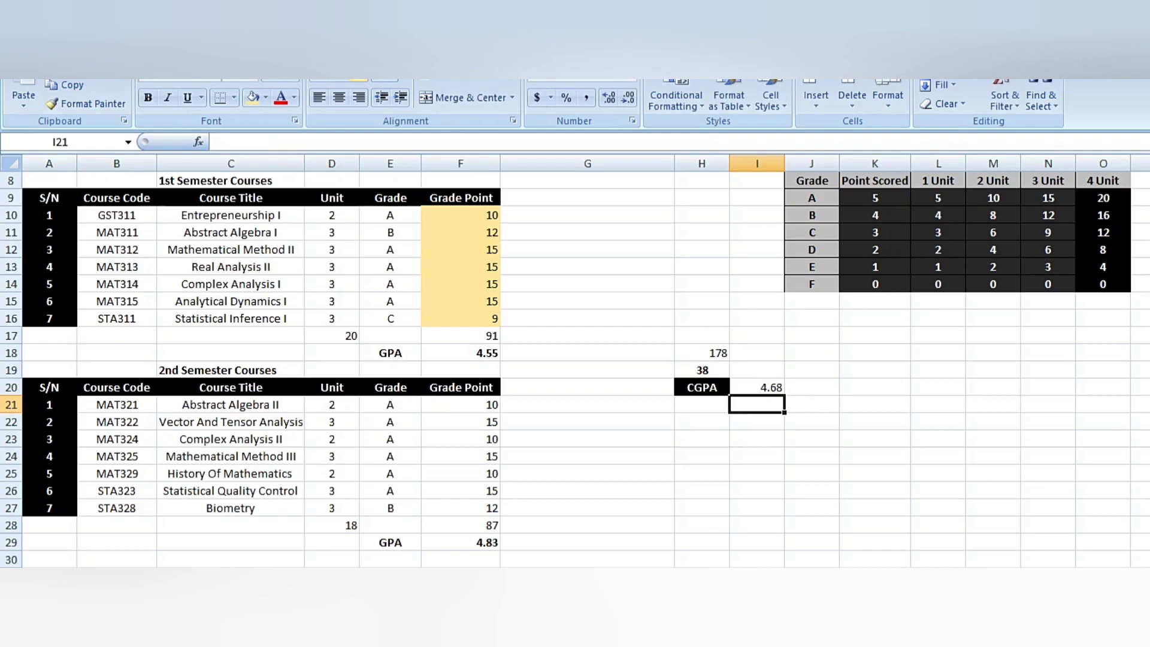
- Make the CGPA value in I20 bold
click(757, 387)
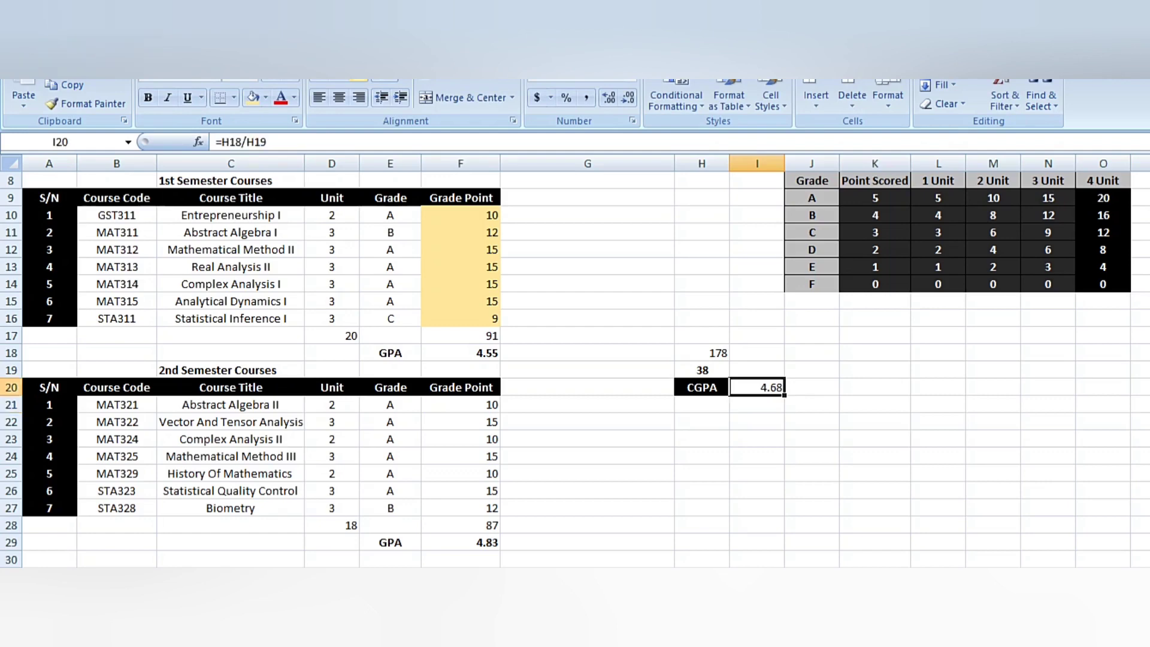
key(ctrl+b)
click(756, 421)
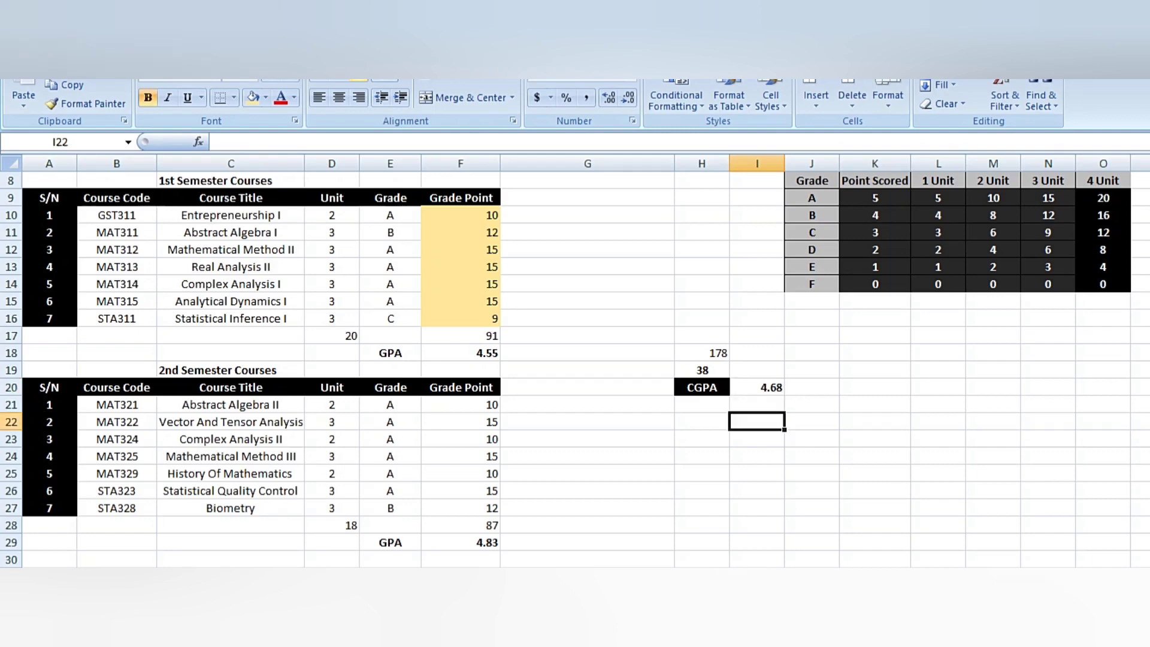